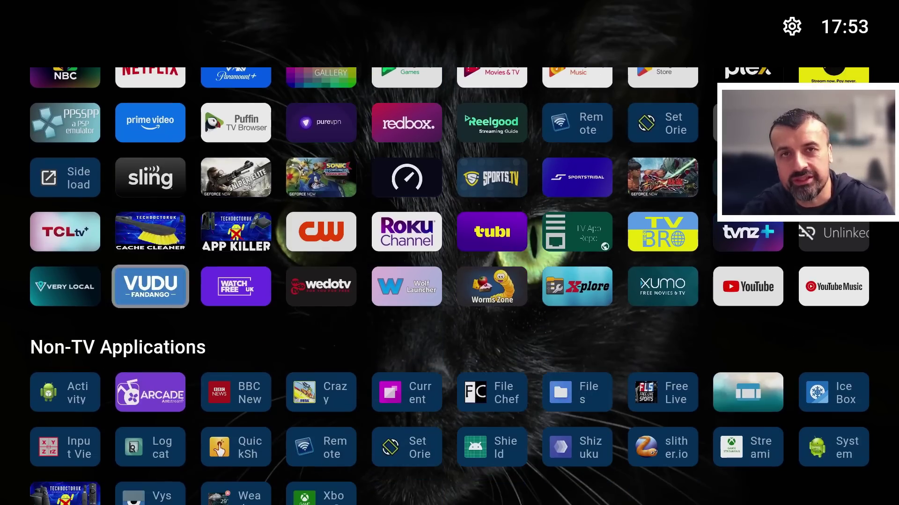
Subscribe to the TechDoctorUK YouTube channel and turn on its bell notifications for all uploads
key("Down")
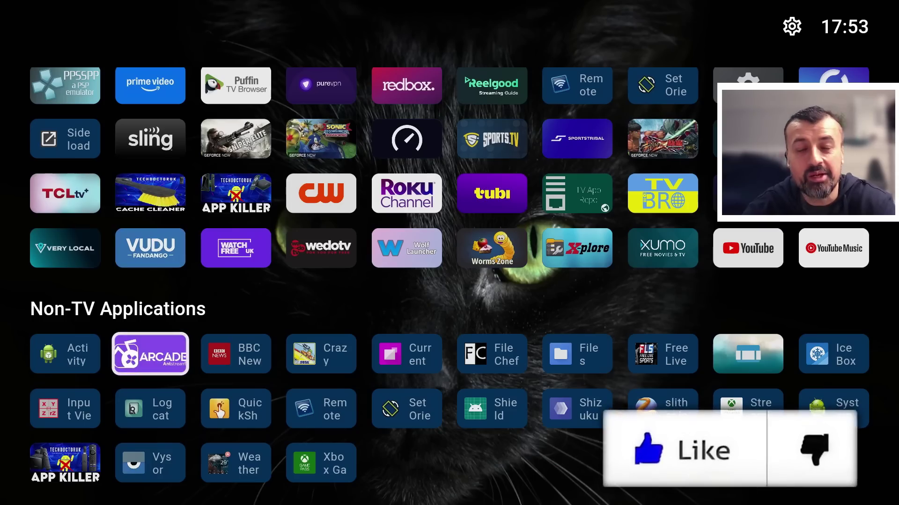
key("Down")
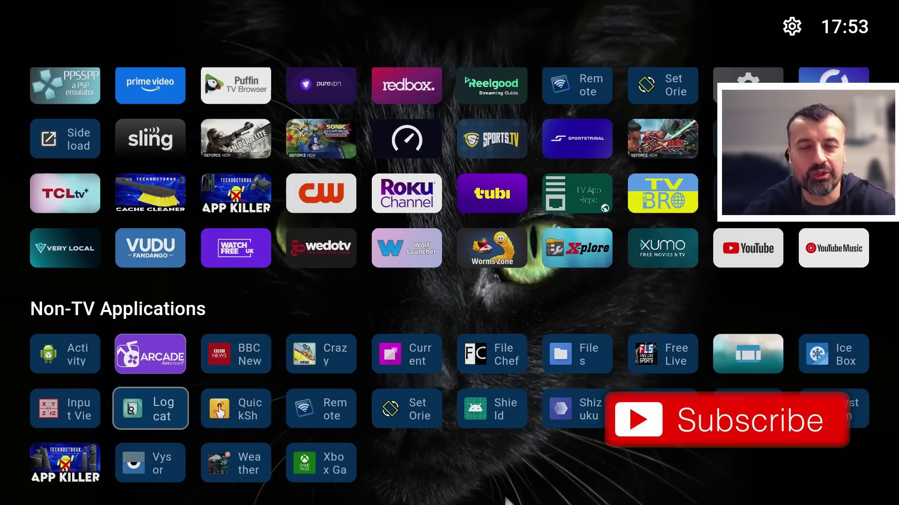
key("Up")
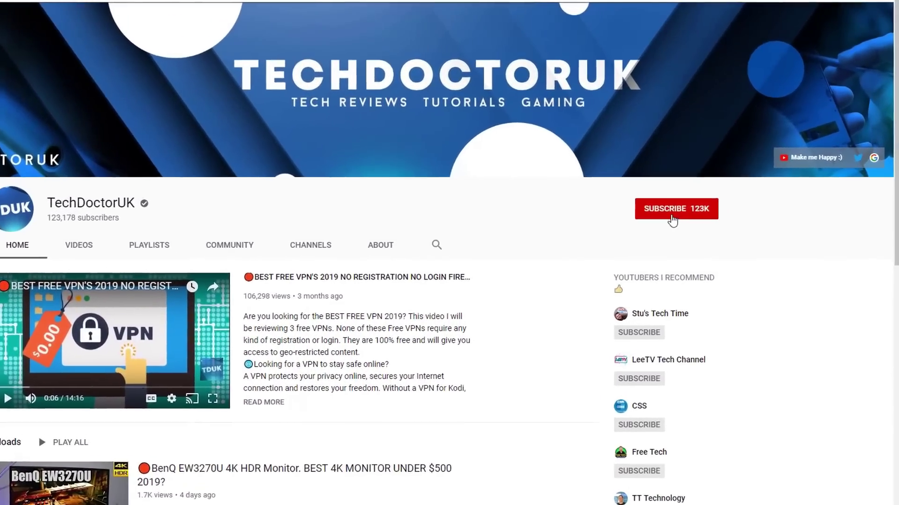
left_click(672, 219)
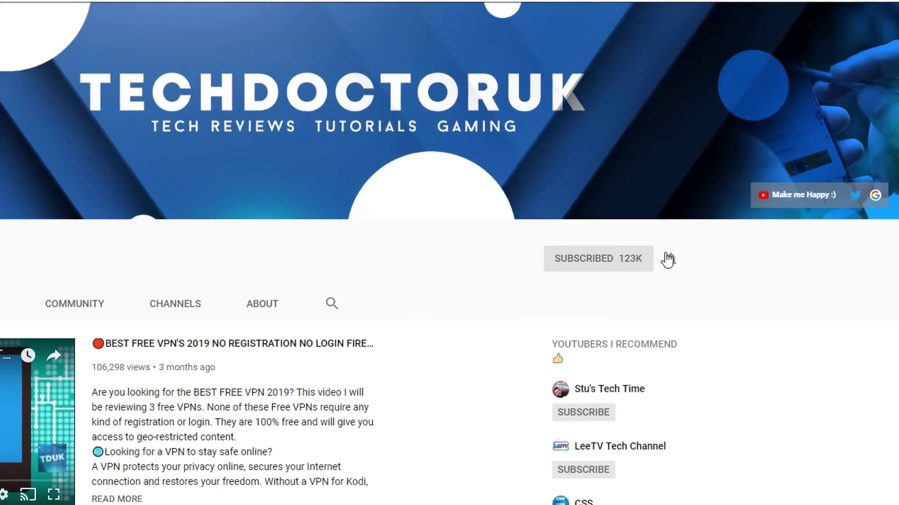
left_click(669, 259)
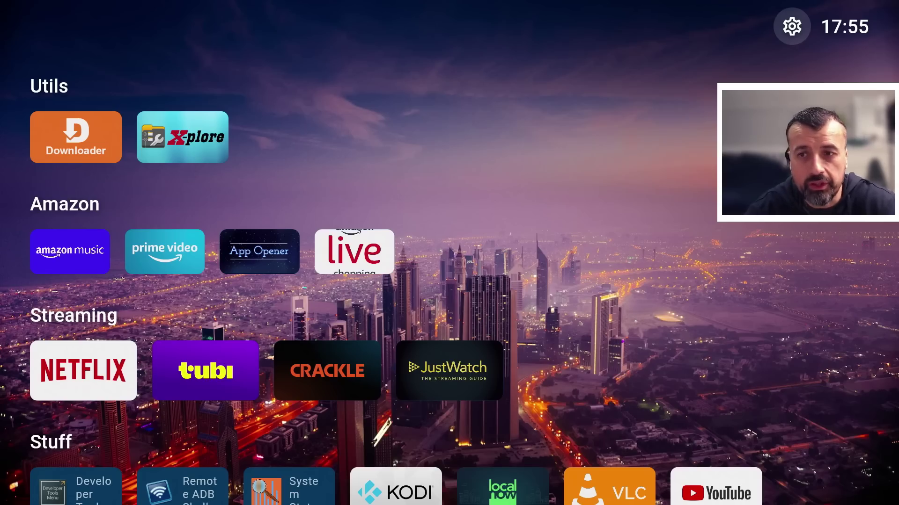
Launch the Downloader app from the Utils row of the Fire TV launcher
key("Down")
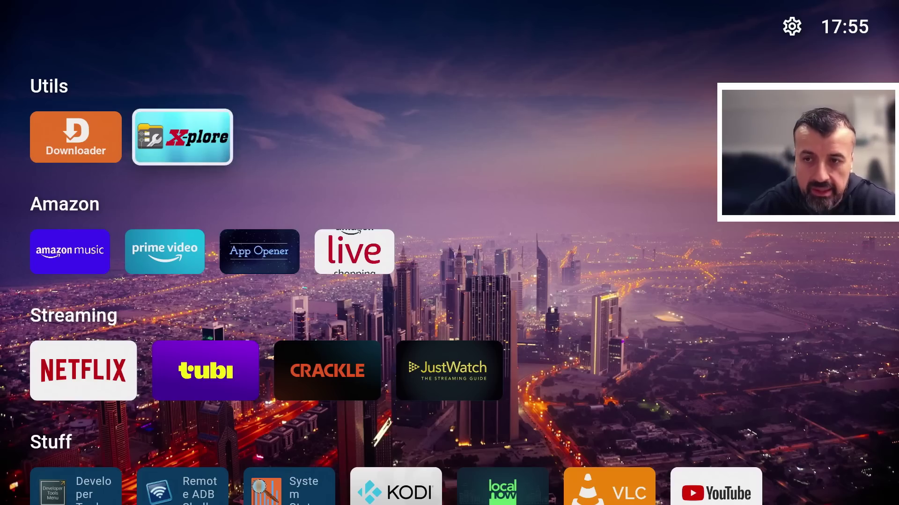
key("Down")
key("Left")
key("Up")
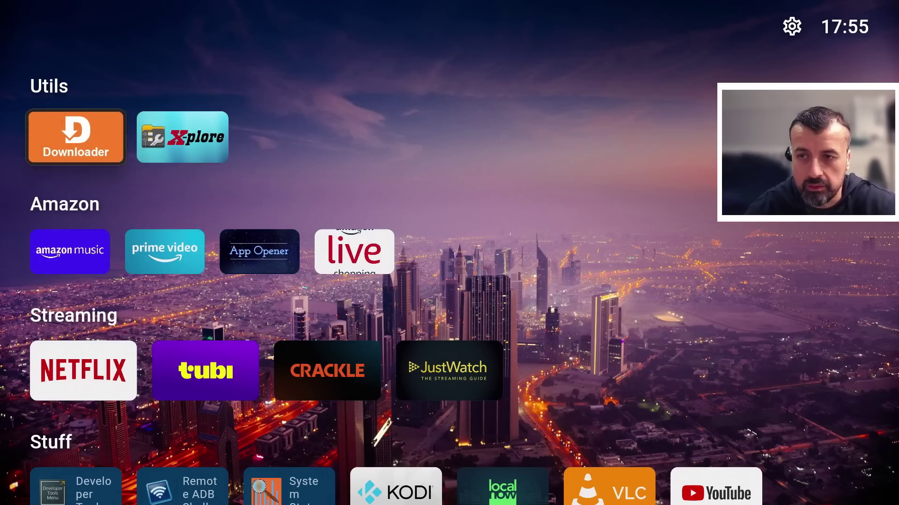
key("Return")
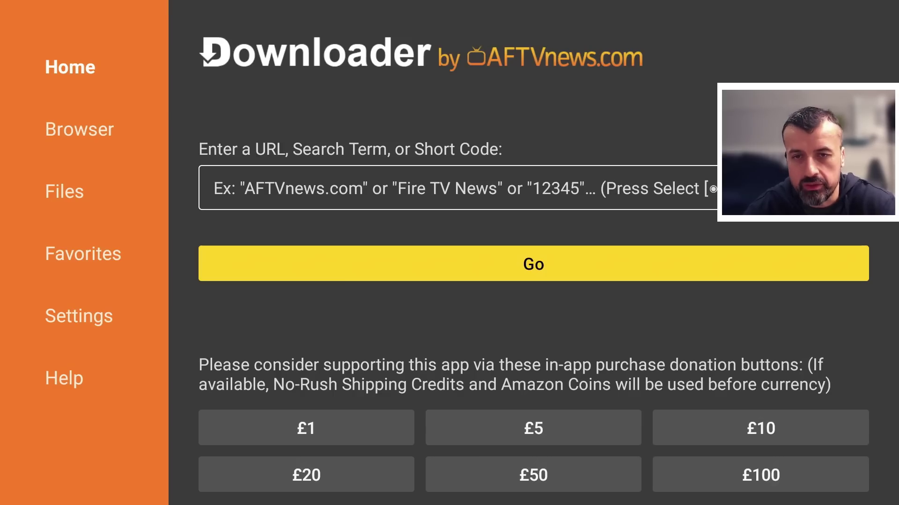
Enter the short code 53402 in Downloader's URL field with the on-screen keyboard
key("Up")
key("Return")
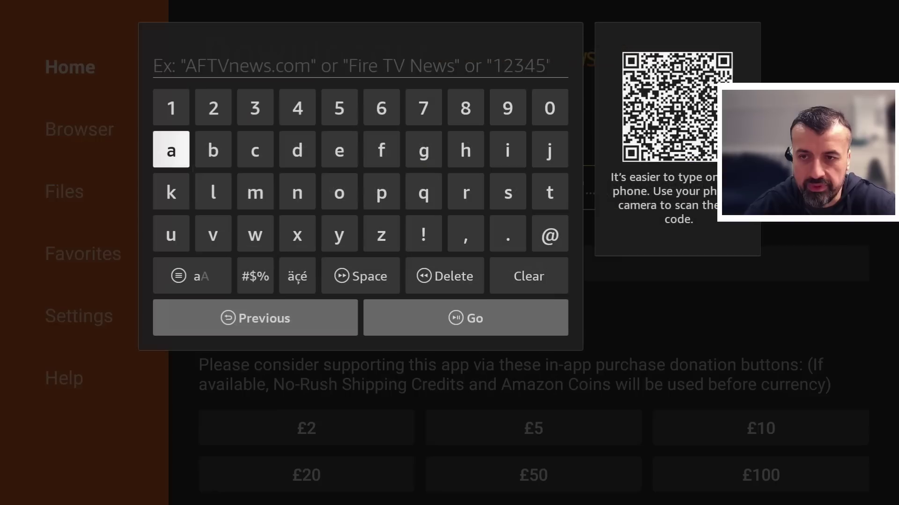
key("Right")
key("Right")
key("Right")
key("Right")
key("Return")
key("Left")
key("Left")
key("Return")
key("Right")
key("Return")
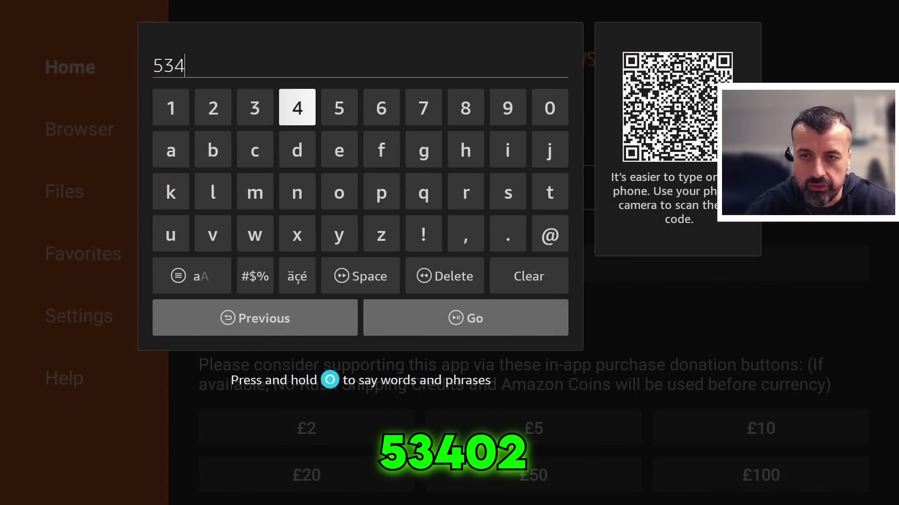
key("Left")
key("Left")
key("Left")
key("Left")
key("Return")
key("Right")
key("Right")
key("Return")
Submit code 53402 with Go to load techdoctoruk.com in the browser
key("Down")
key("Down")
key("Down")
key("Down")
key("Down")
key("Right")
key("Return")
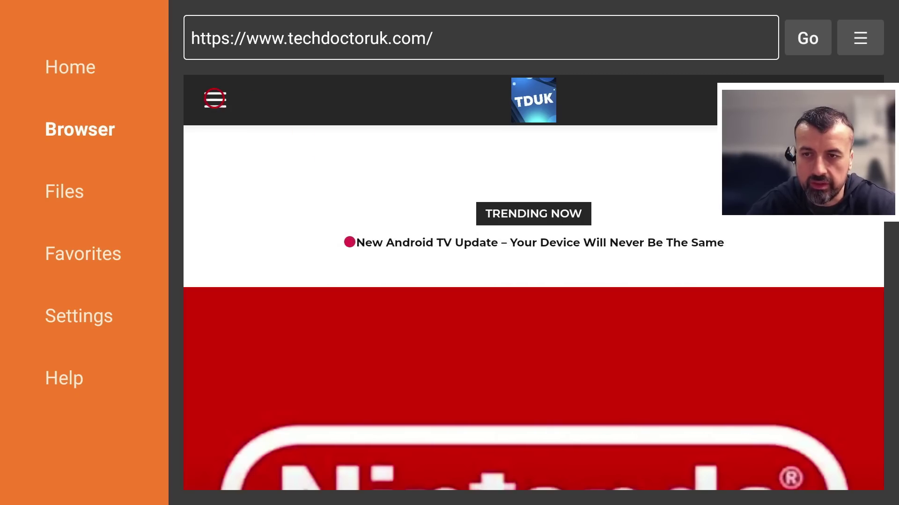
Scroll the APK Updater guide to Software Needed and follow the APK Updater Latest link
left_click(214, 98)
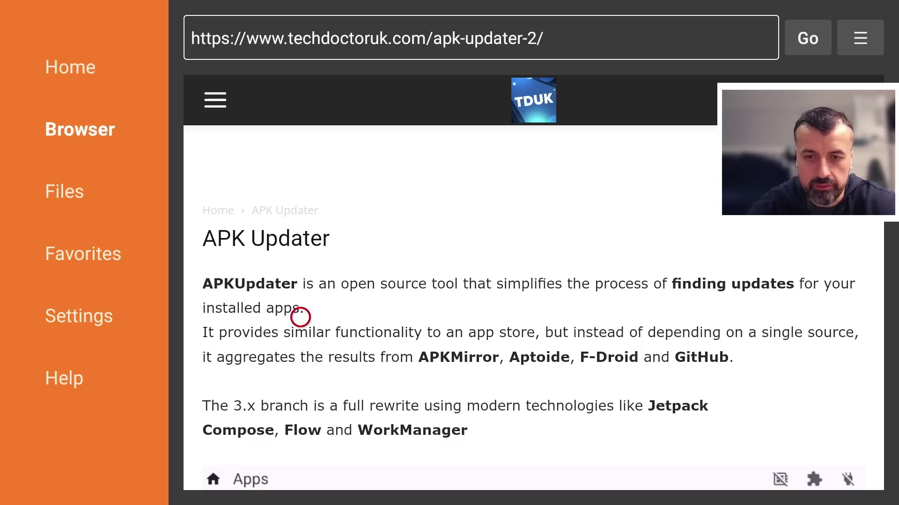
scroll(300, 472, "down", 10)
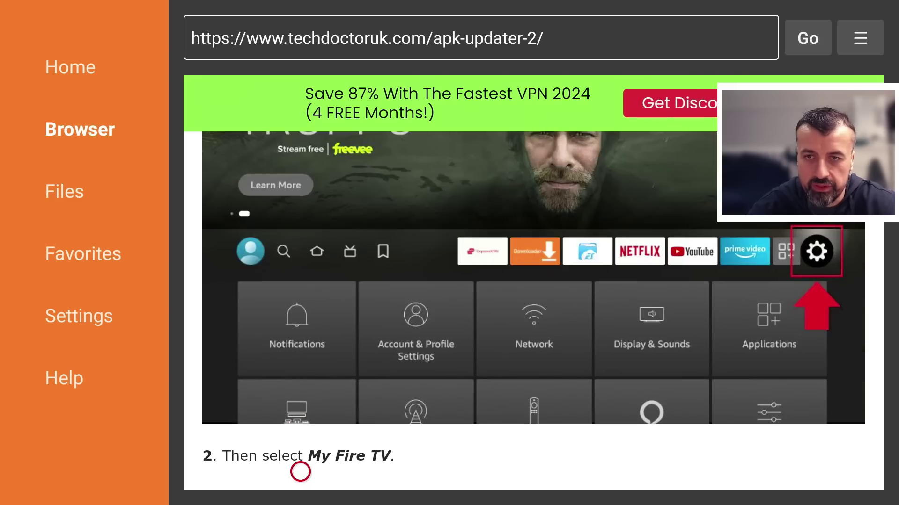
scroll(300, 472, "down", 7)
scroll(300, 472, "down", 15)
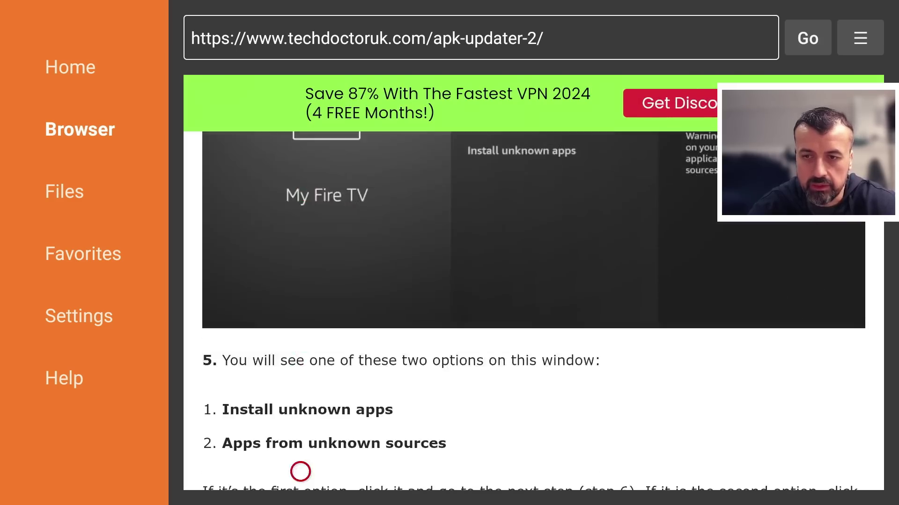
scroll(300, 472, "down", 20)
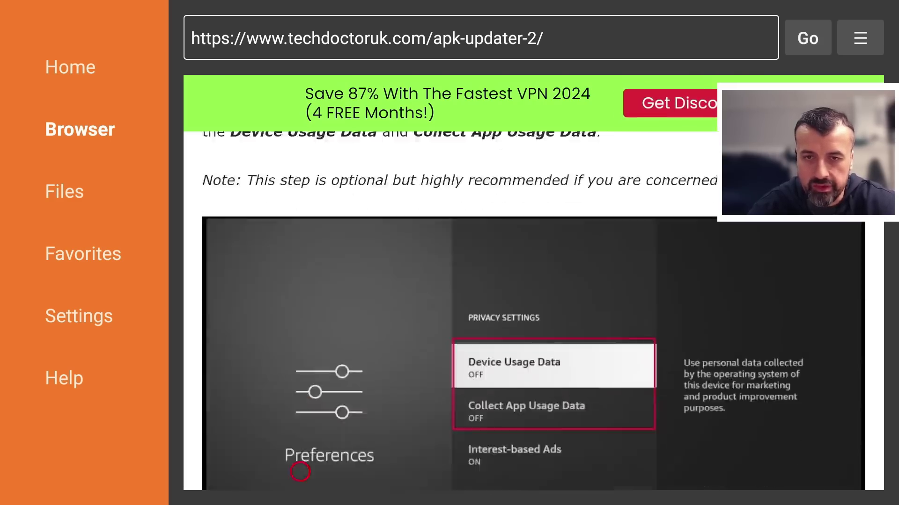
scroll(300, 472, "down", 9)
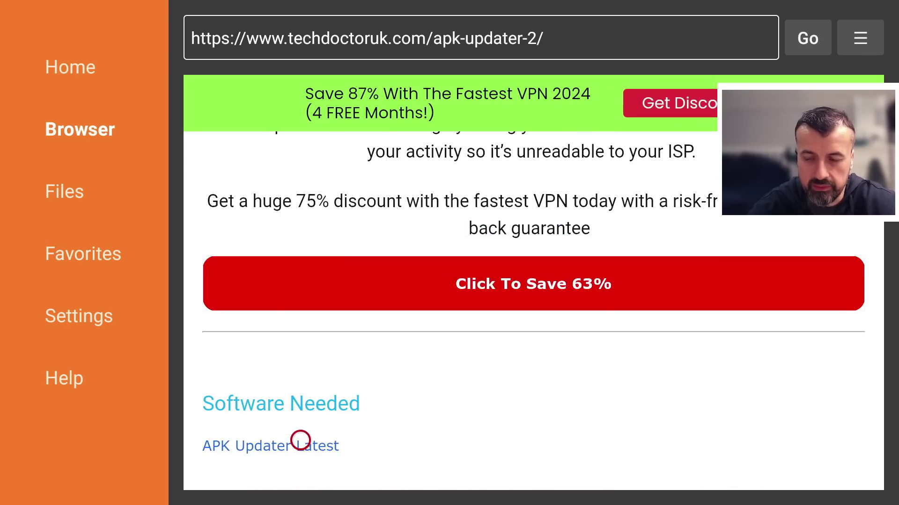
left_click(300, 443)
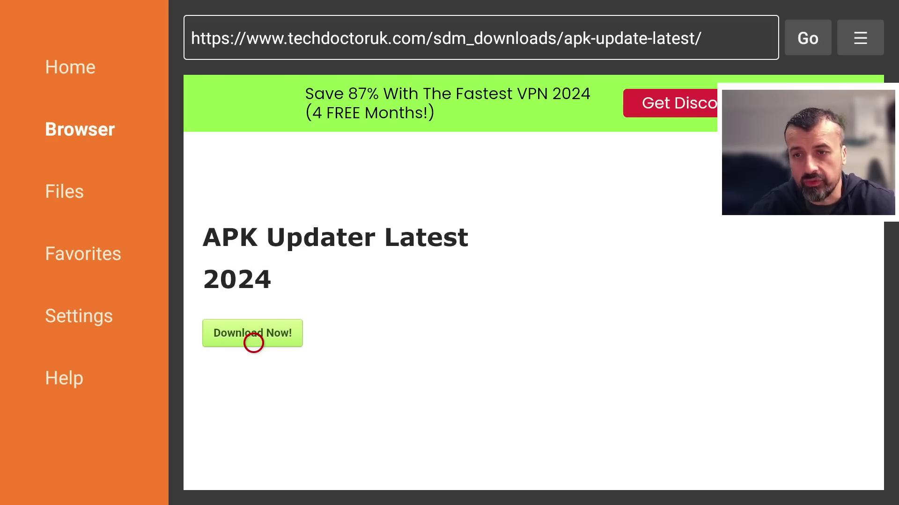
Download the APK Updater file with Download Now! and install it, finishing with Done
left_click(253, 343)
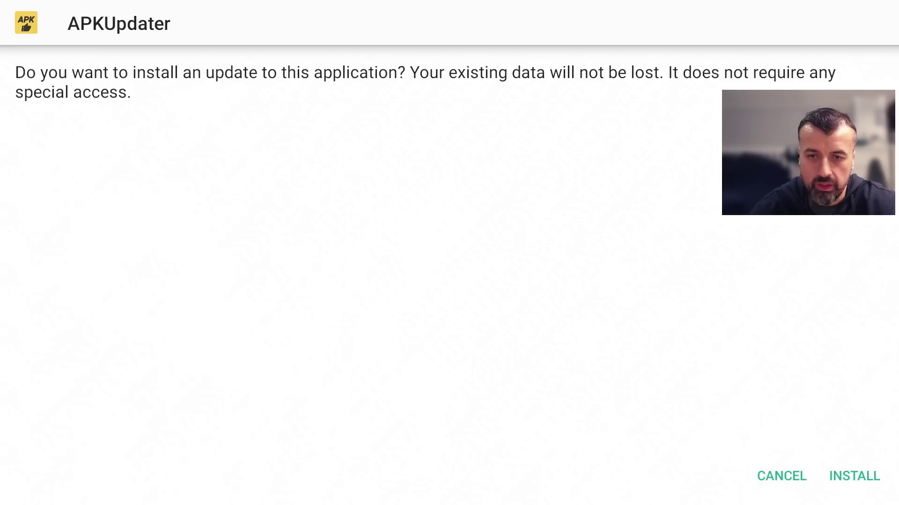
key("Right")
key("Return")
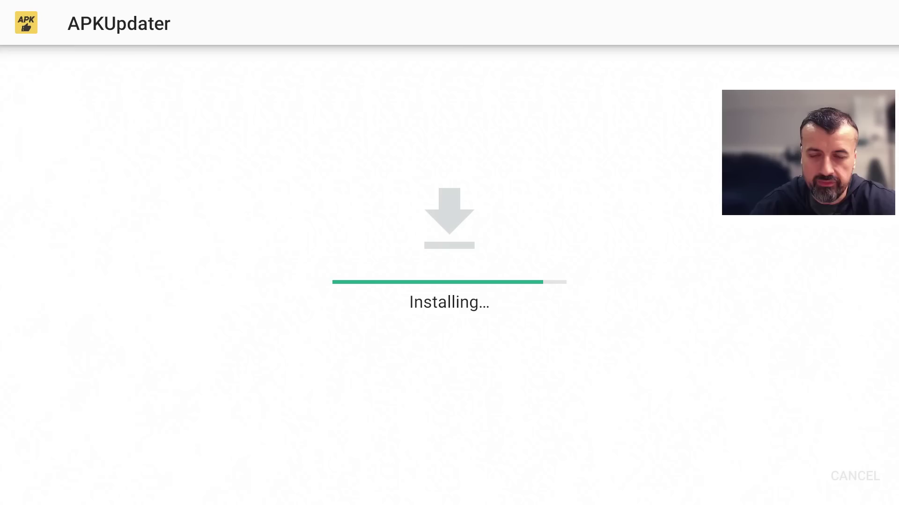
key("Return")
Close Downloader's download notice with Done and return to the Fire TV home screen
key("Right")
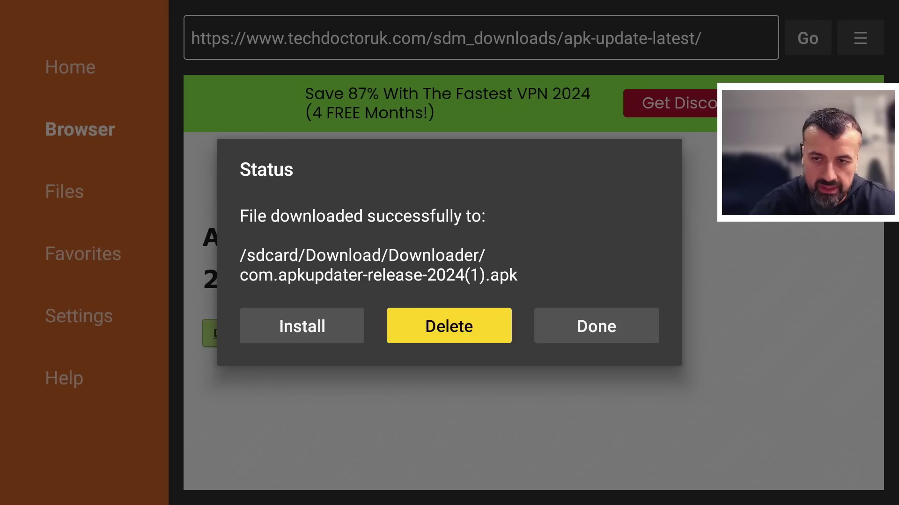
key("Right")
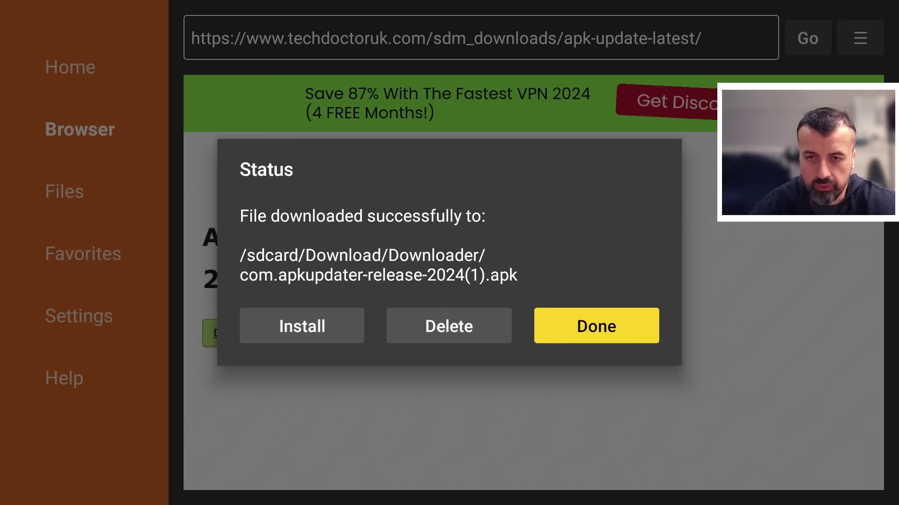
key("Return")
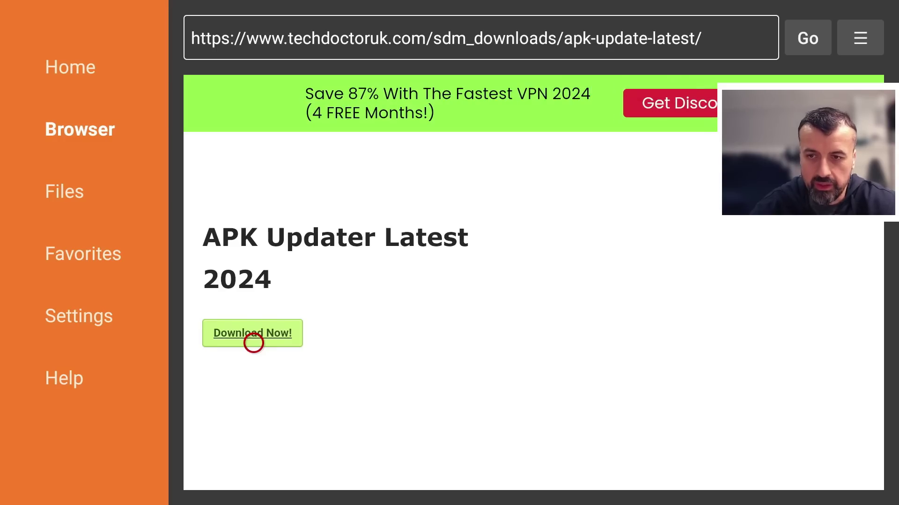
key("Home")
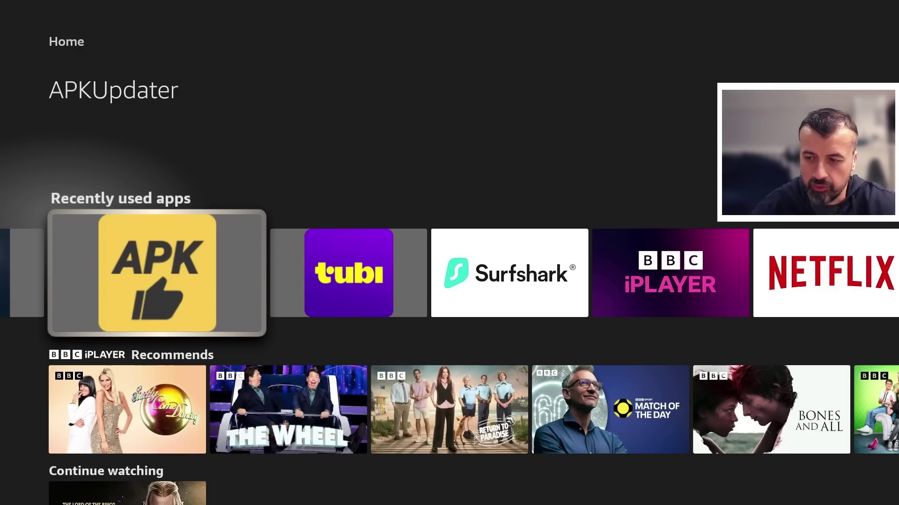
Launch APKUpdater from Recently used apps on the Fire TV home screen
key("Return")
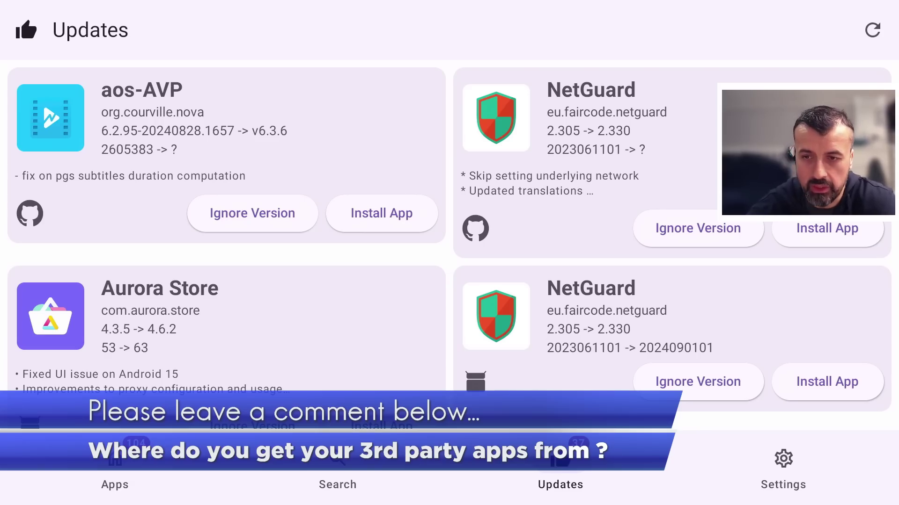
Browse the Updates list, then open APKUpdater's Settings tab from the bottom bar
key("Down")
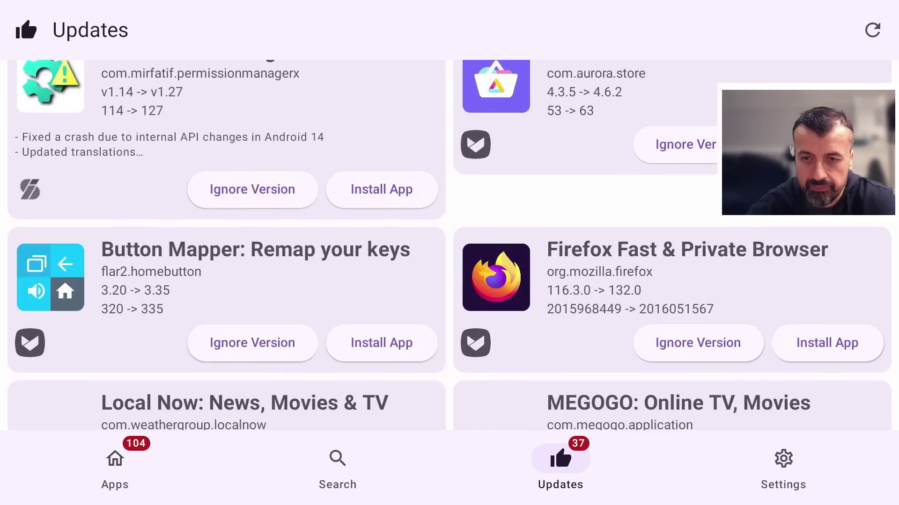
key("Down")
key("Down")
key("Down")
key("Down")
key("Down")
key("Down")
key("Down")
key("Down")
key("Down")
key("Down")
key("Right")
key("Right")
key("Return")
key("Up")
key("Up")
key("Up")
key("Up")
key("Down")
key("Down")
key("Down")
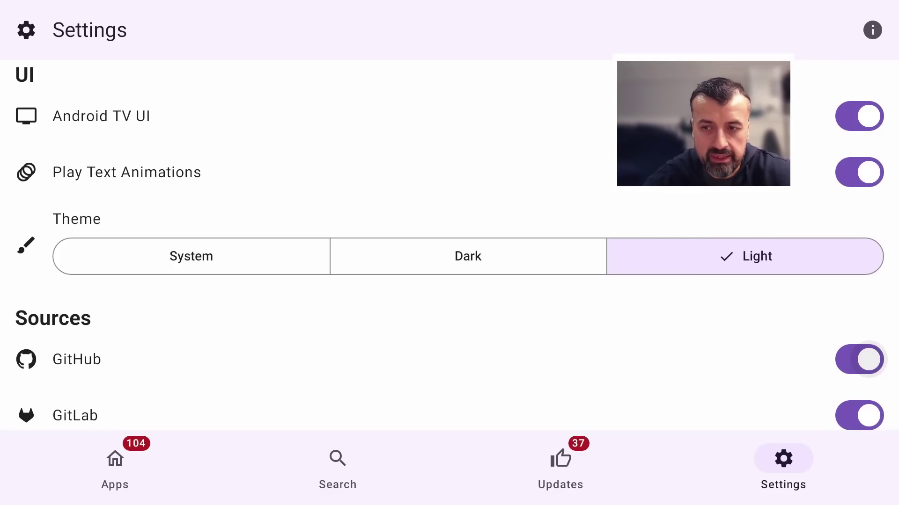
Switch off the F-Droid Main and F-Droid Izzy update sources in Settings
key("Down")
key("Down")
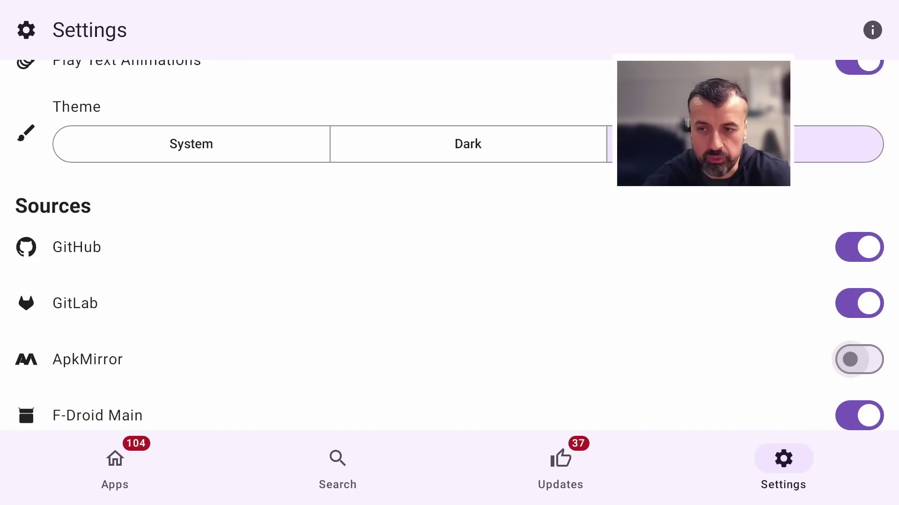
scroll(449, 243, "down", 2)
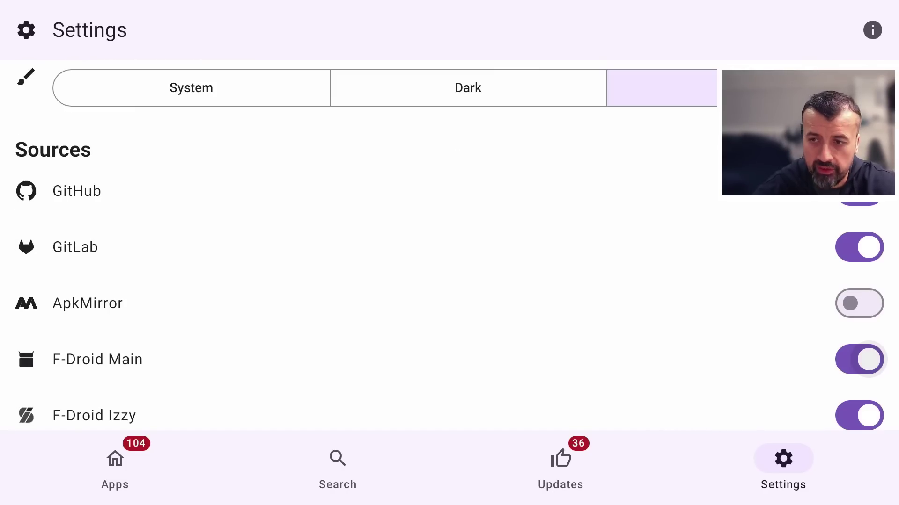
left_click(859, 359)
left_click(859, 416)
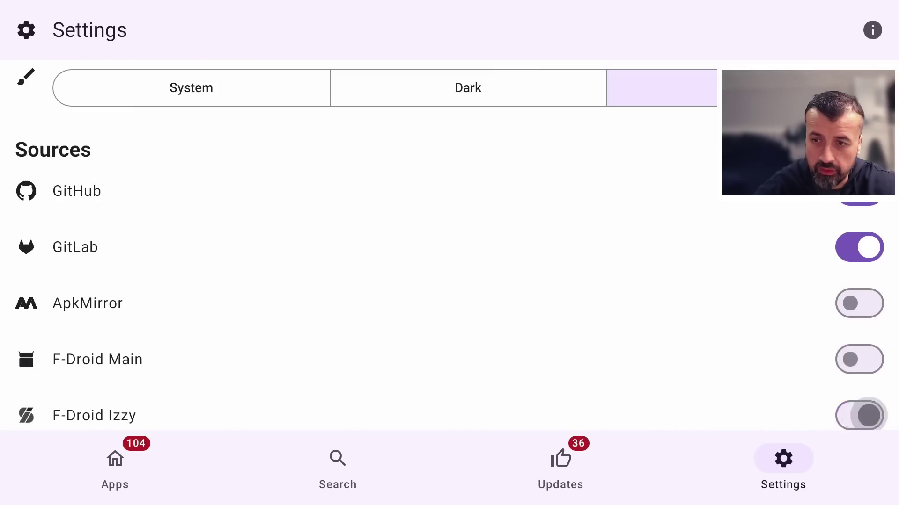
Toggle Use Safe Stores (Aptoide) off and back on, then return to Updates
scroll(449, 244, "down", 1)
scroll(449, 243, "down", 1)
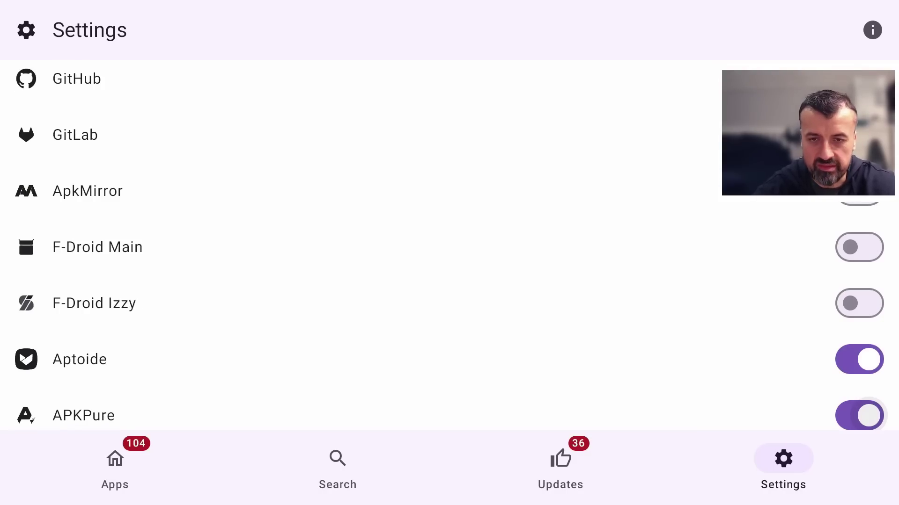
scroll(450, 243, "down", 6)
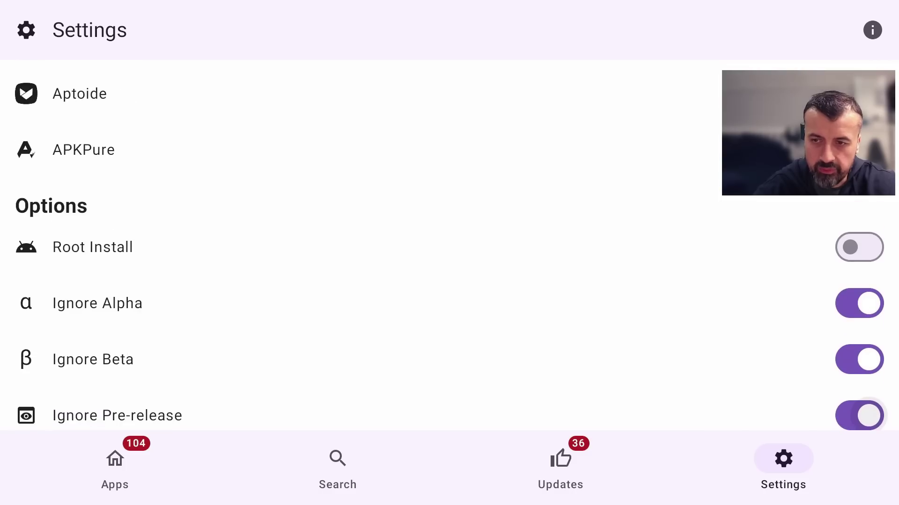
scroll(449, 243, "down", 2)
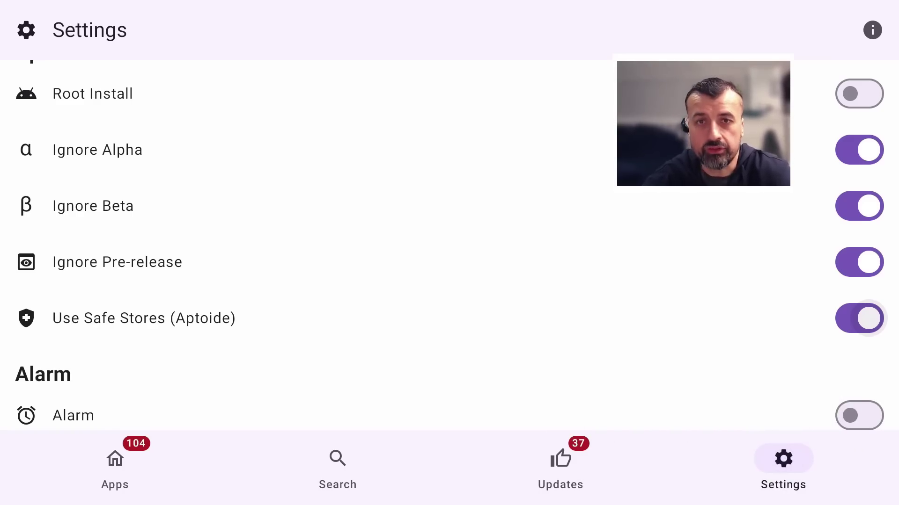
left_click(860, 318)
left_click(860, 319)
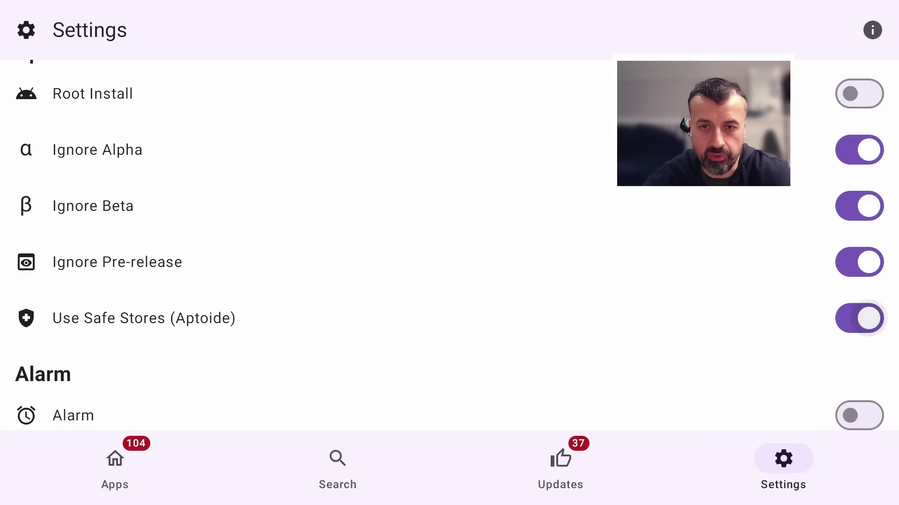
key("Down")
key("Down")
key("Up")
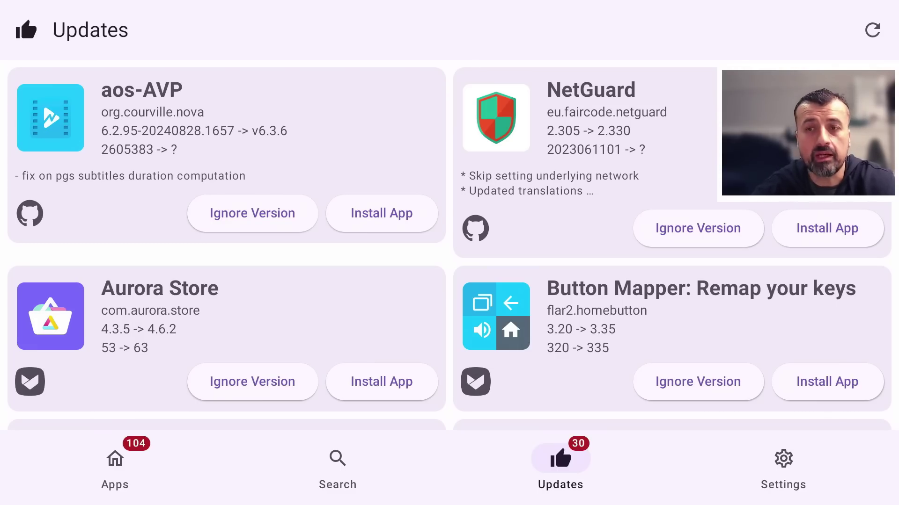
Start installing the Aurora Store 4.3.5 -> 4.6.2 update from the Updates list
left_click(783, 459)
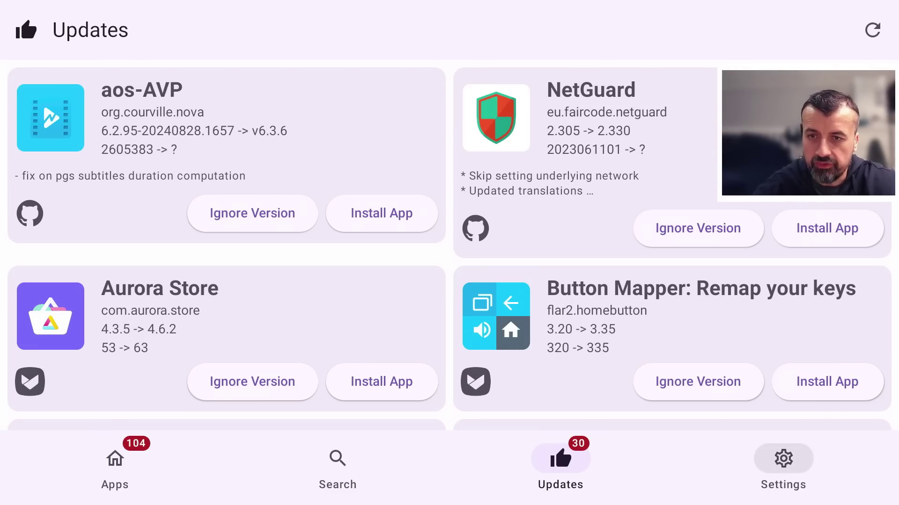
key("Left")
key("Up")
key("Left")
key("Up")
key("Down")
key("Left")
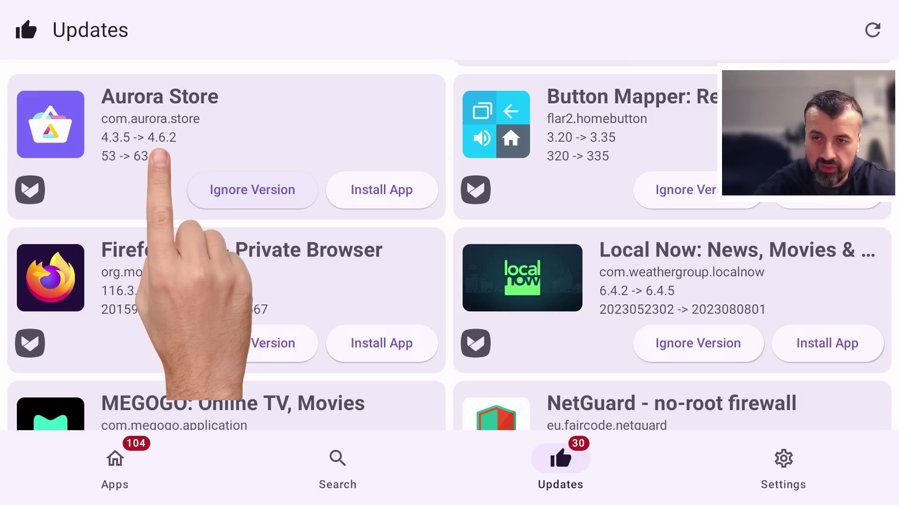
key("Right")
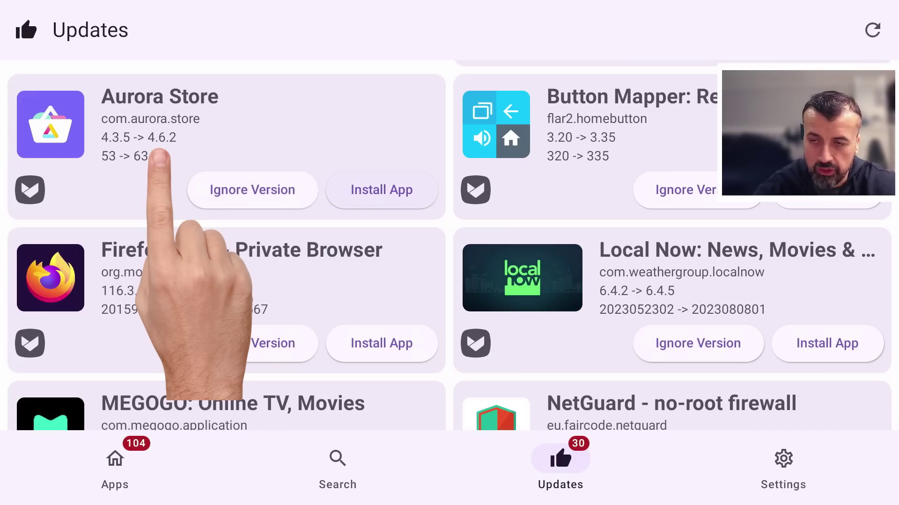
key("Return")
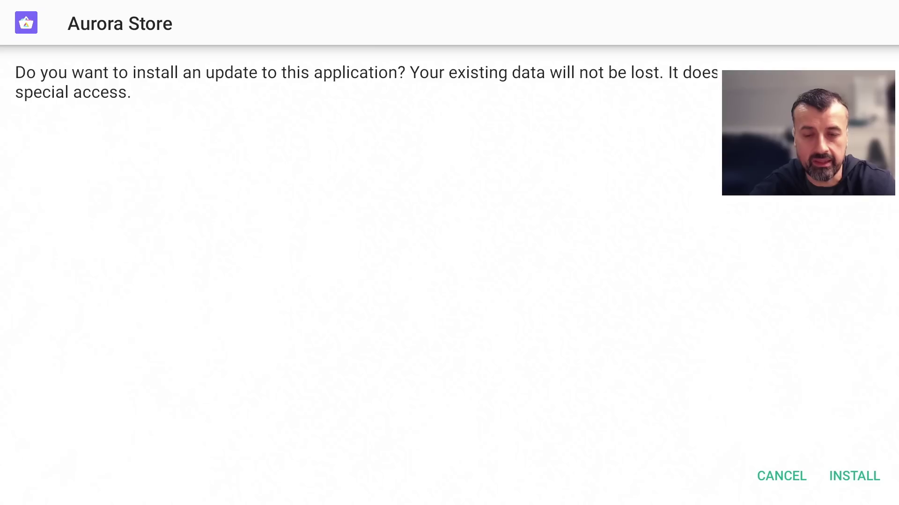
Confirm INSTALL in the Android installer to apply the Aurora Store update
key("Down")
key("Right")
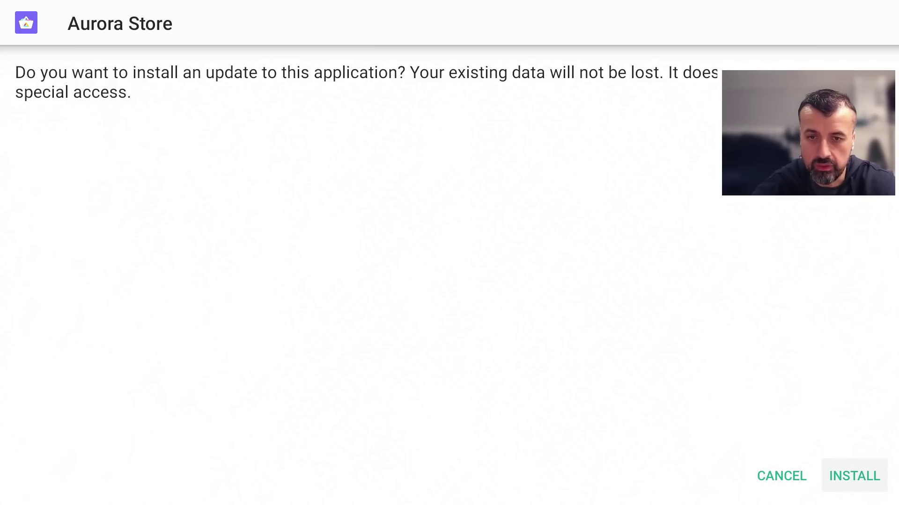
key("Return")
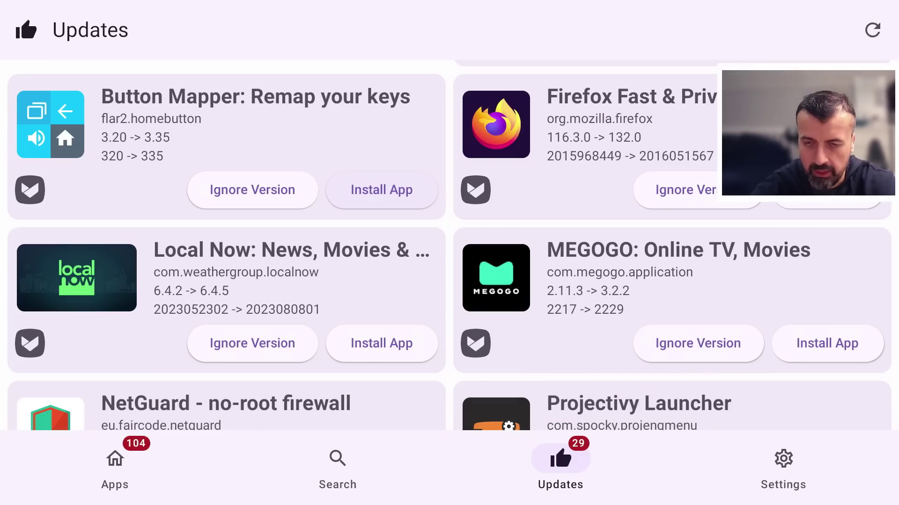
key("Home")
key("Left")
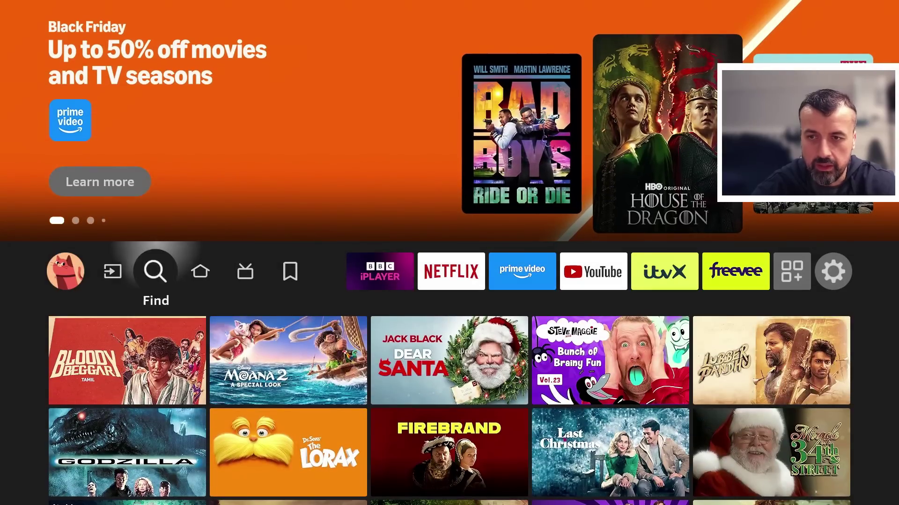
key("Return")
key("Right")
key("Down")
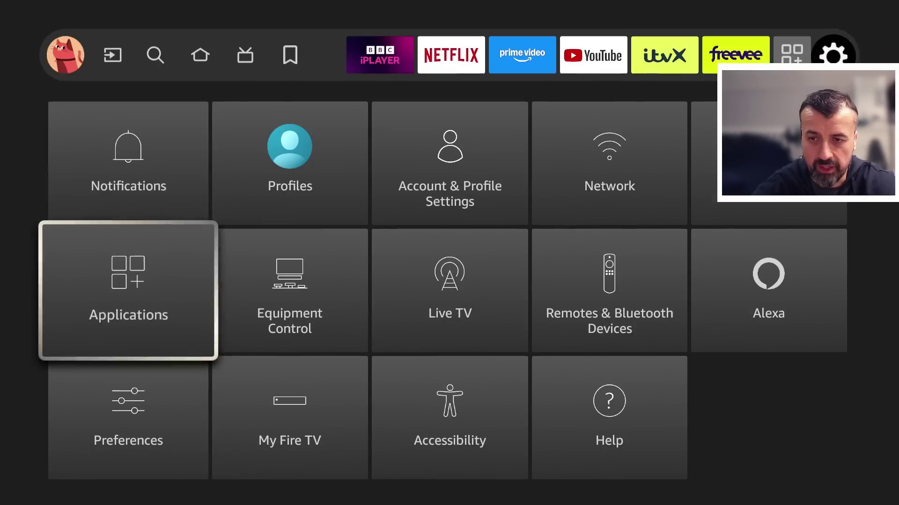
key("Return")
key("Down")
key("Down")
key("Down")
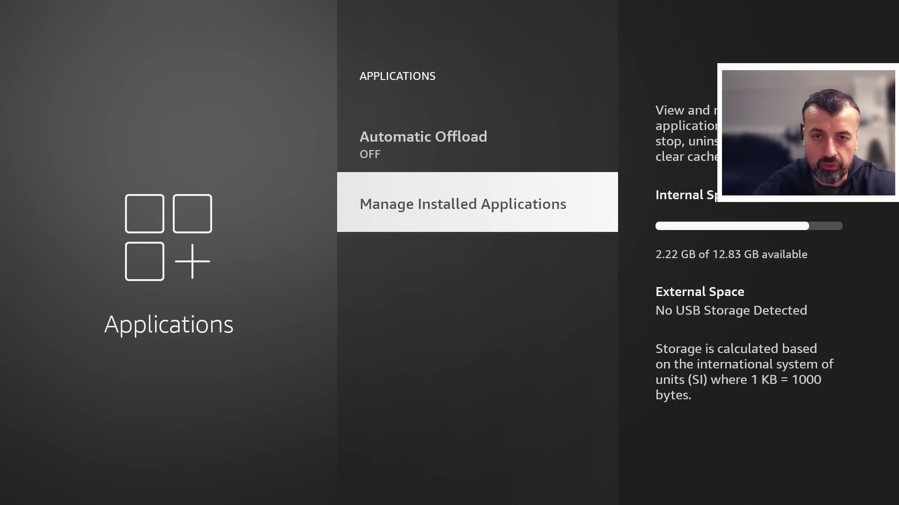
key("Return")
key("Down")
key("Down")
key("Down")
key("Down")
key("Down")
key("Down")
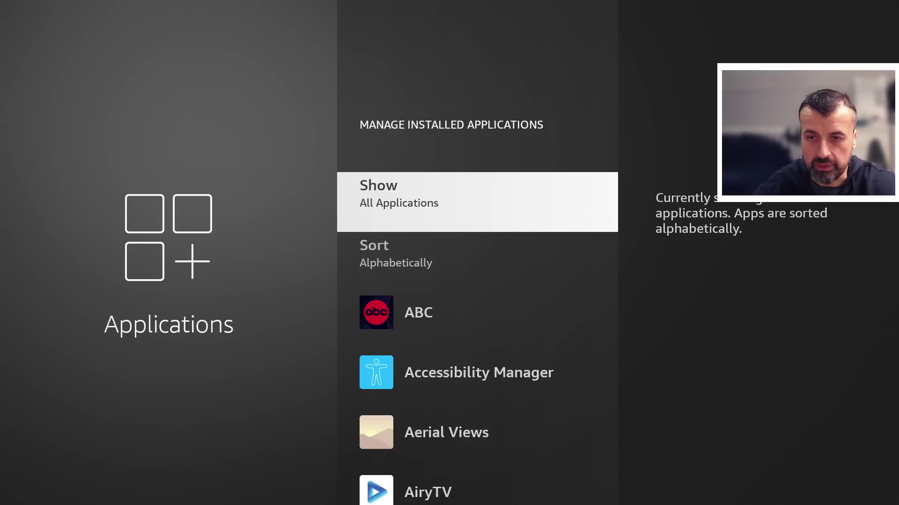
key("Down")
key("Down")
key("Down")
key("Down")
key("Down")
key("Down")
key("Down")
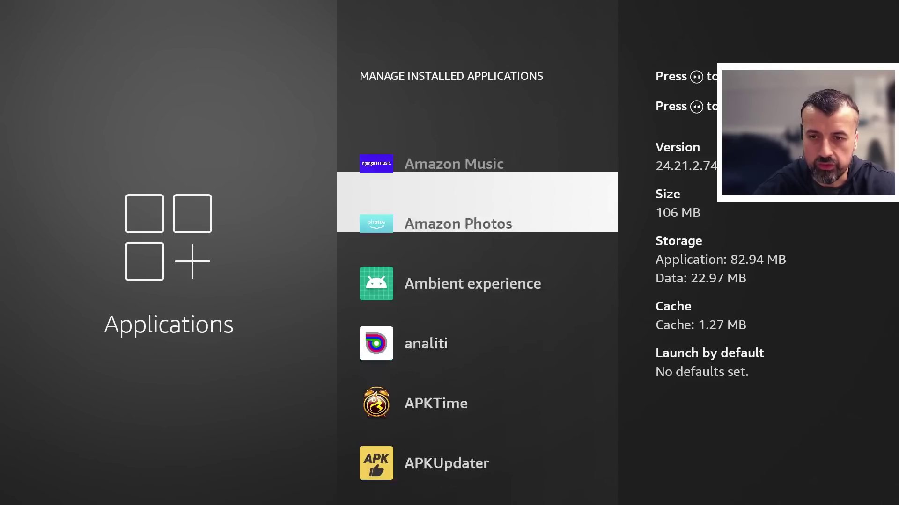
key("Down")
key("Down")
key("Down")
key("Down")
key("Down")
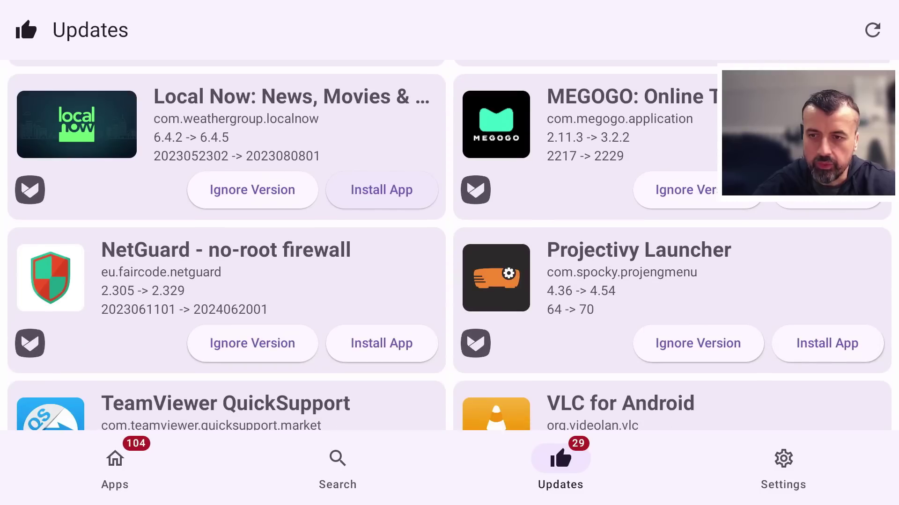
Browse the Updates cards to bring the VLC for Android update into view
key("Down")
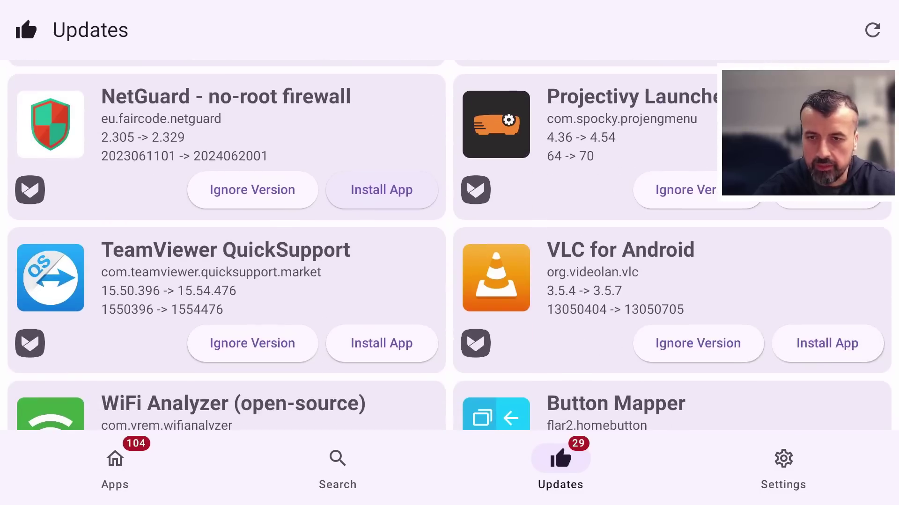
key("Right")
key("Down")
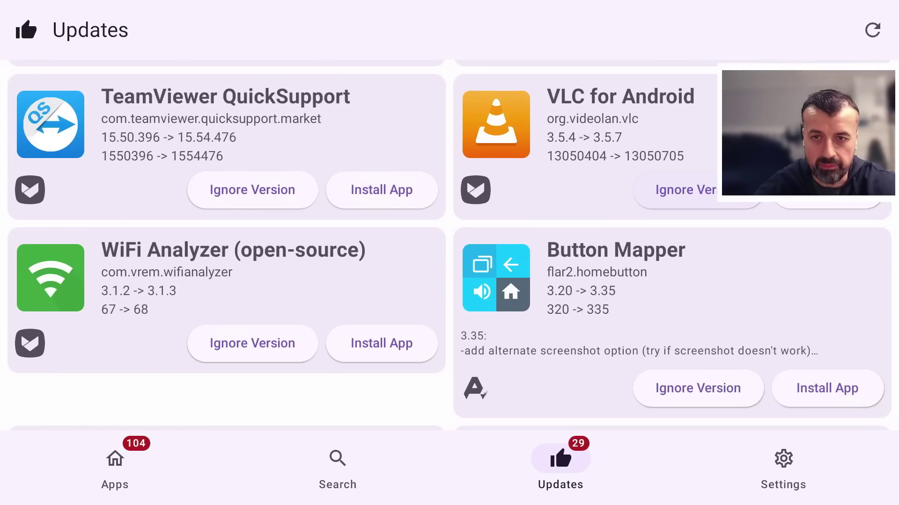
key("Up")
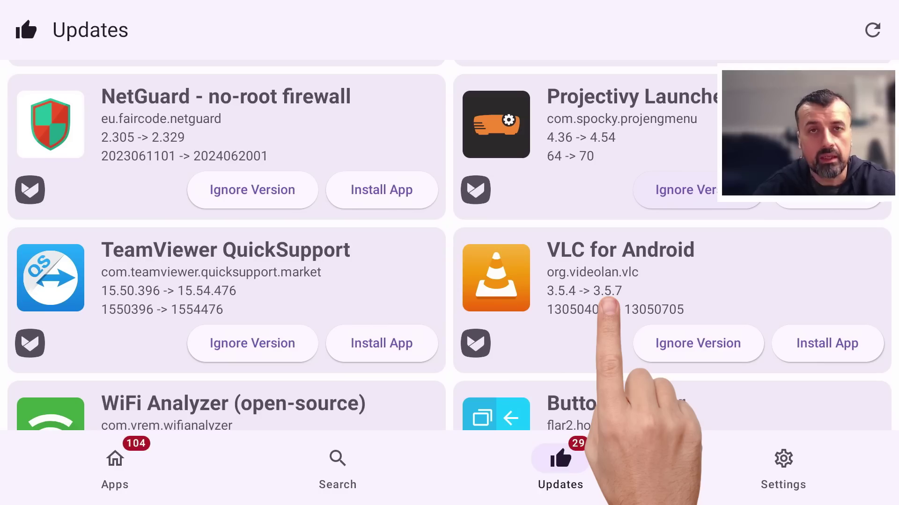
key("Down")
key("Down")
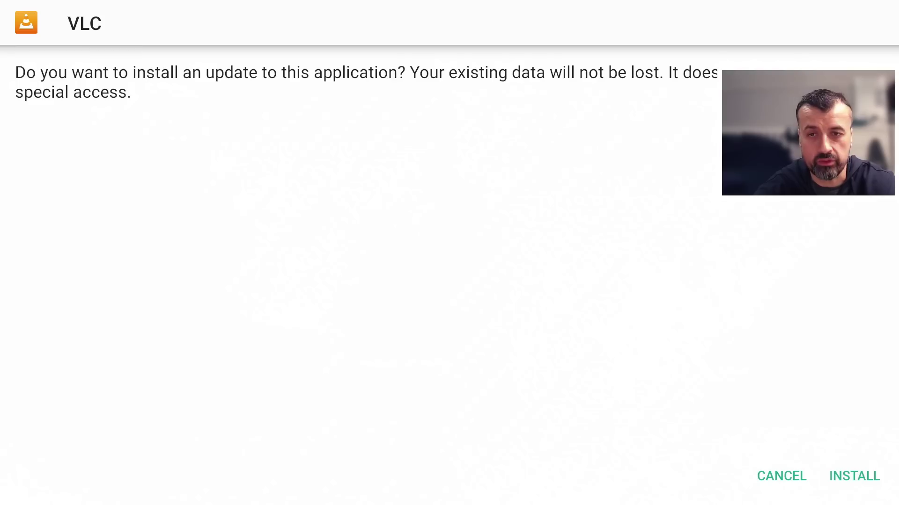
Install the VLC for Android update to version 3.5.7
key("Right")
key("Return")
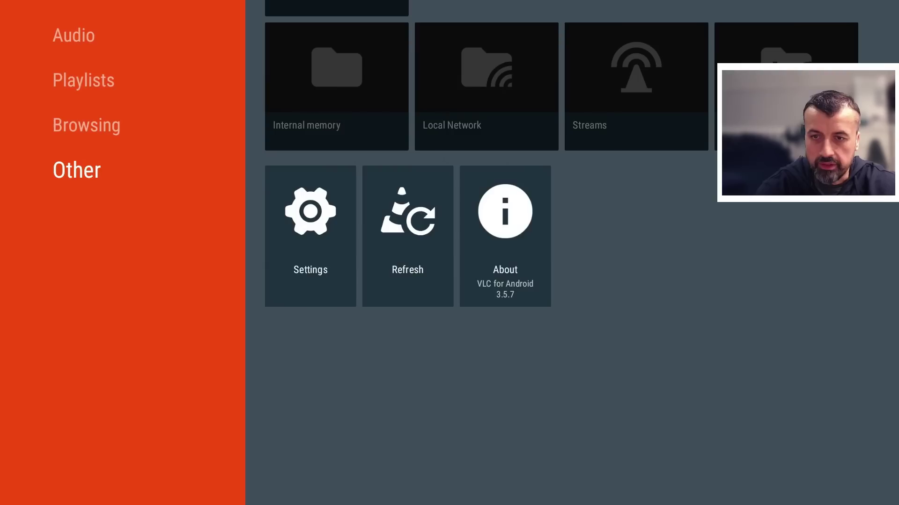
key("Right")
key("Right")
key("Right")
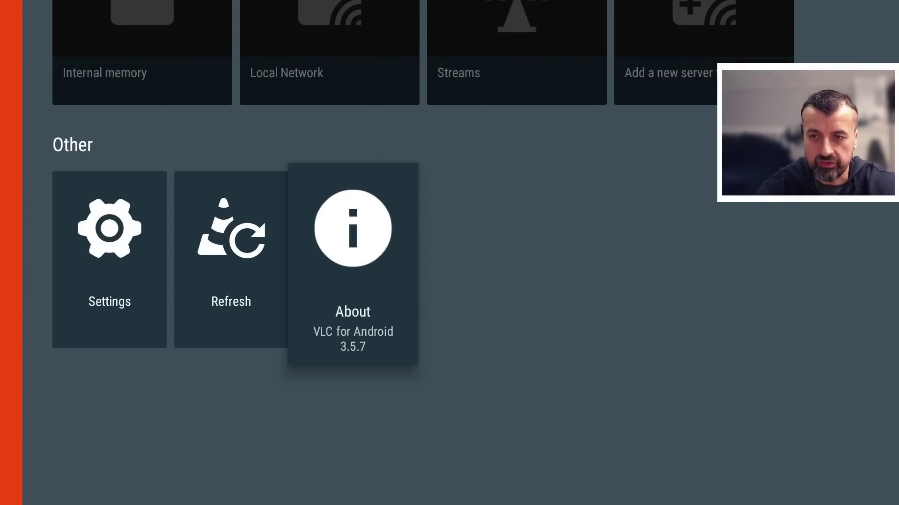
Confirm VLC's About page shows version 3.5.7, then go to APKUpdater's empty Search page
key("Return")
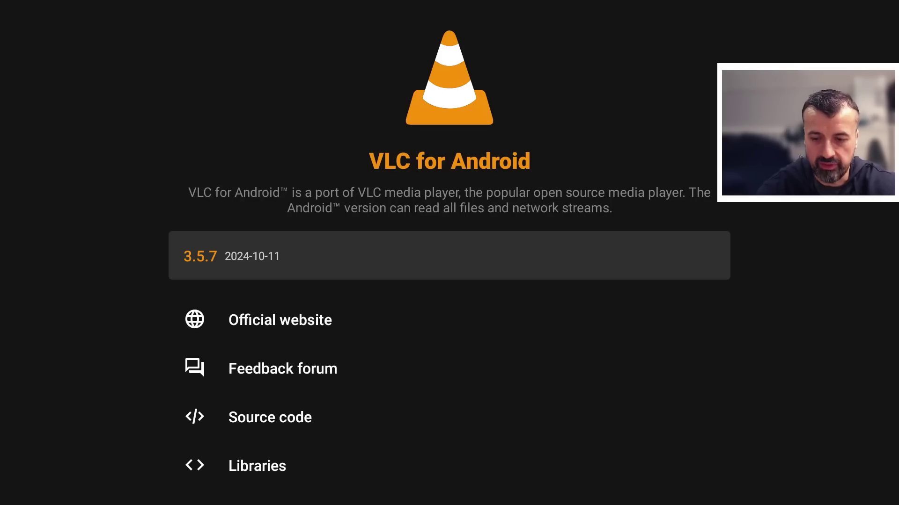
key("Escape")
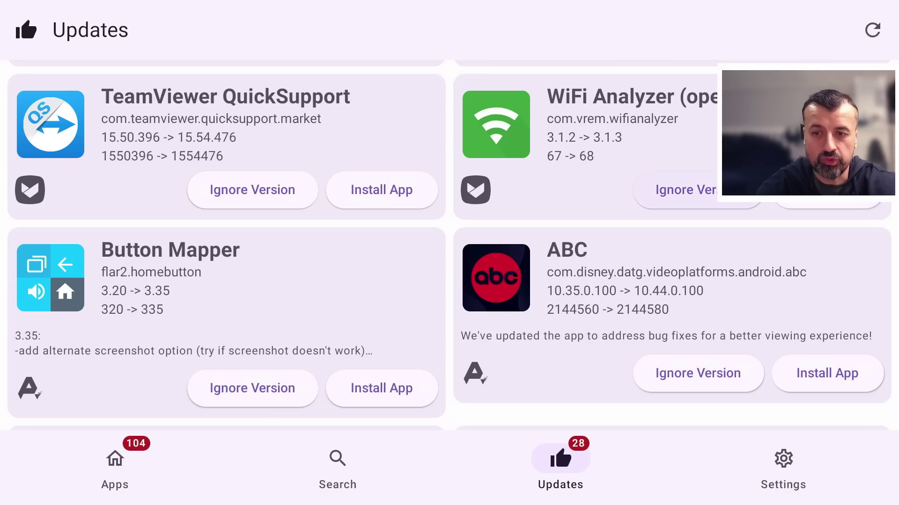
scroll(449, 245, "down", 8)
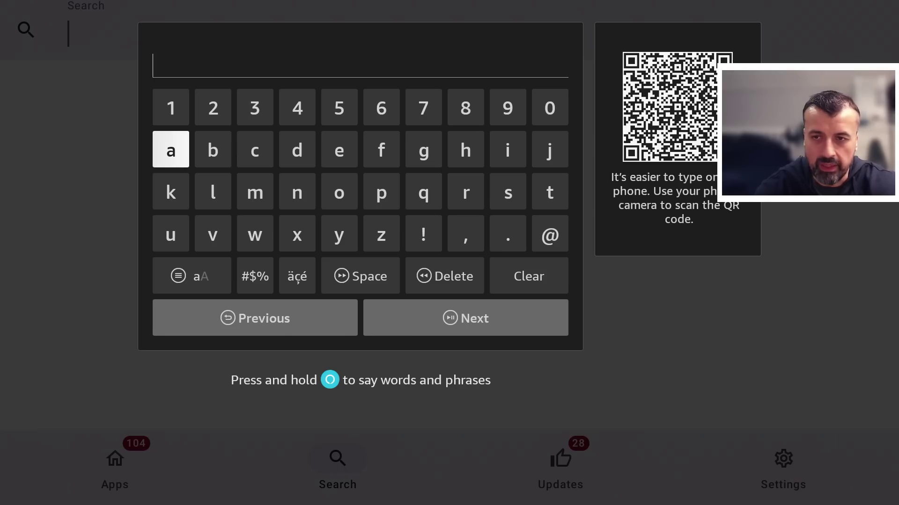
Search APKUpdater for 'mx player' and download MX Player from the results
type("mx playe")
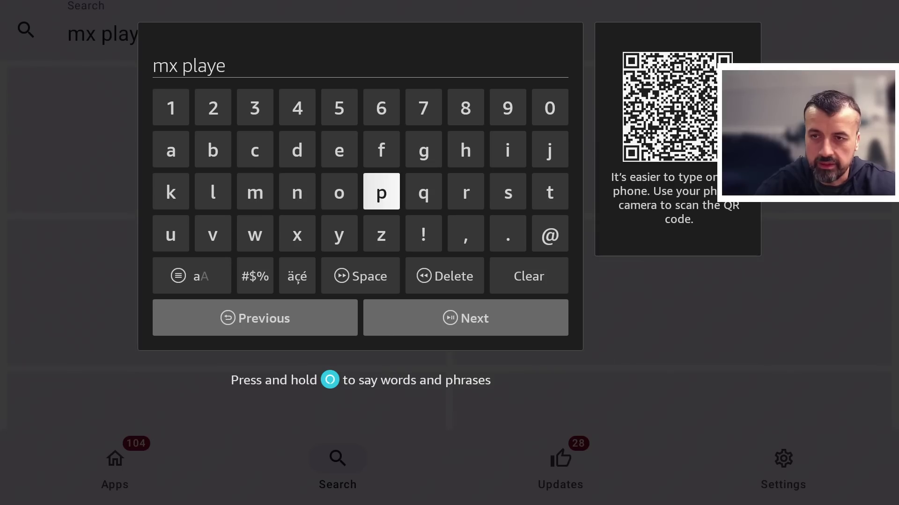
type("r")
key("Return")
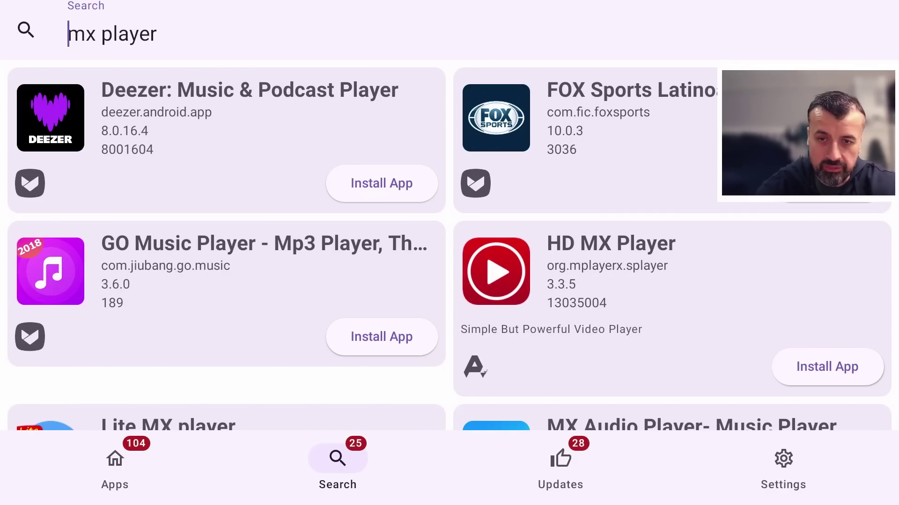
scroll(381, 187, "down", 3)
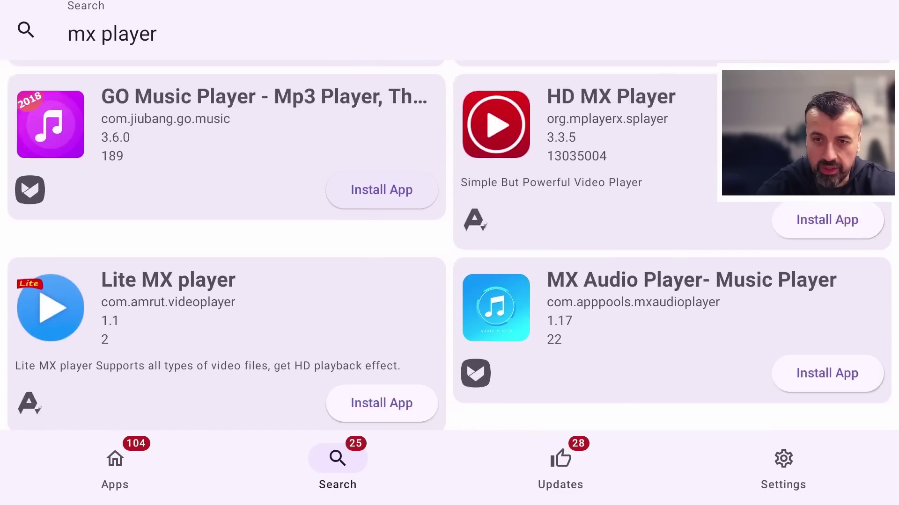
scroll(224, 178, "down", 4)
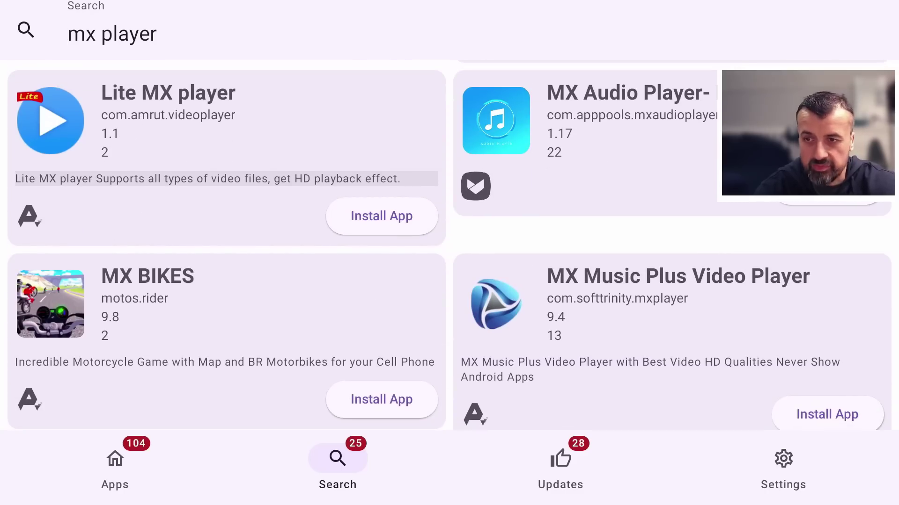
scroll(225, 178, "down", 4)
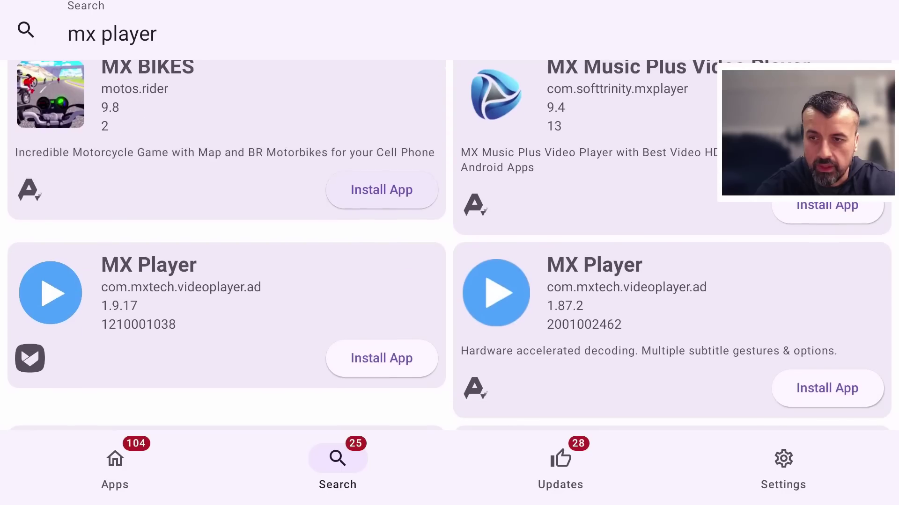
scroll(449, 244, "up", 1)
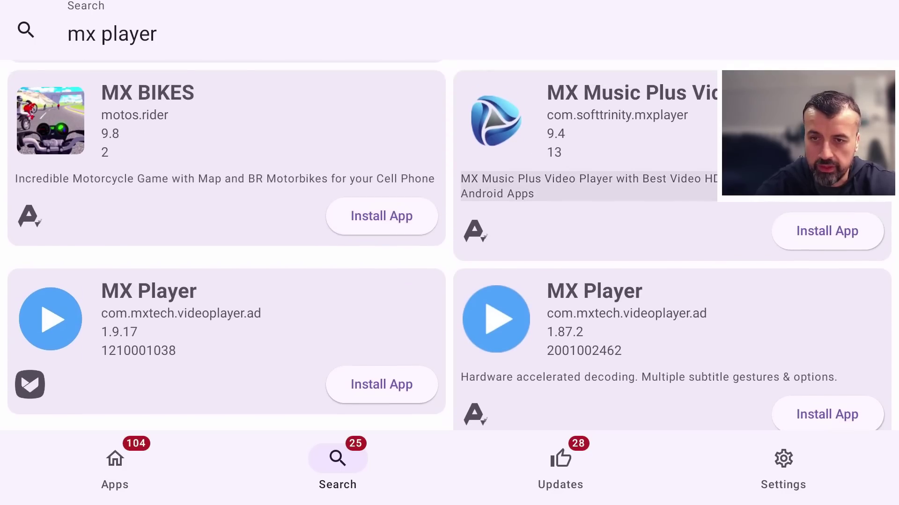
scroll(450, 243, "down", 1)
scroll(449, 243, "down", 3)
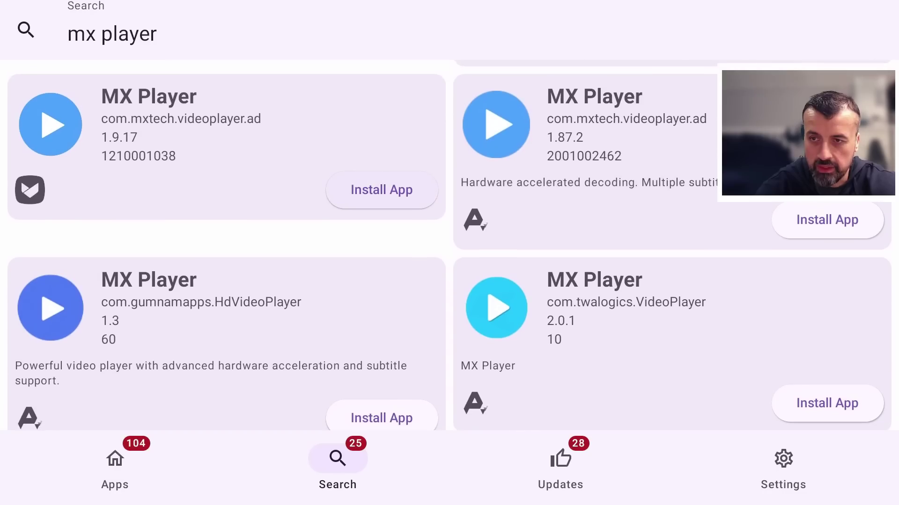
left_click(382, 189)
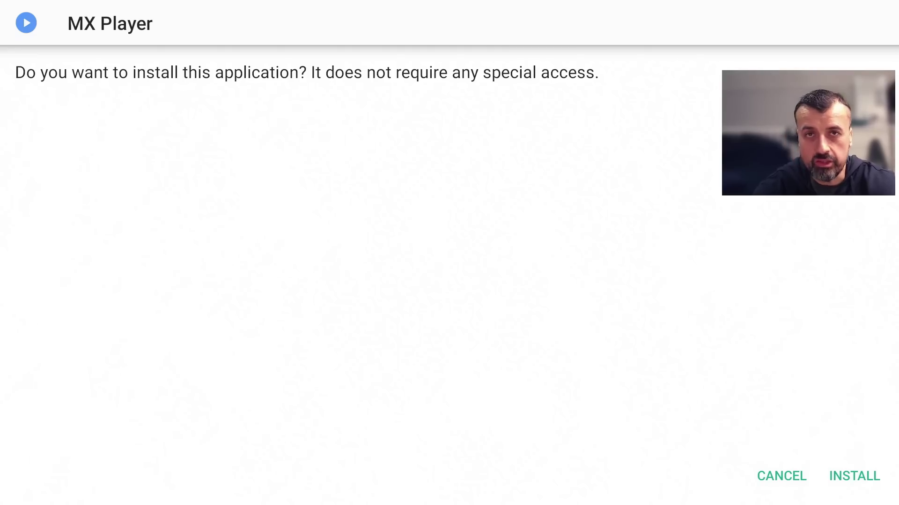
Install MX Player and find its new tile in Your Apps & Channels
key("Down")
key("Right")
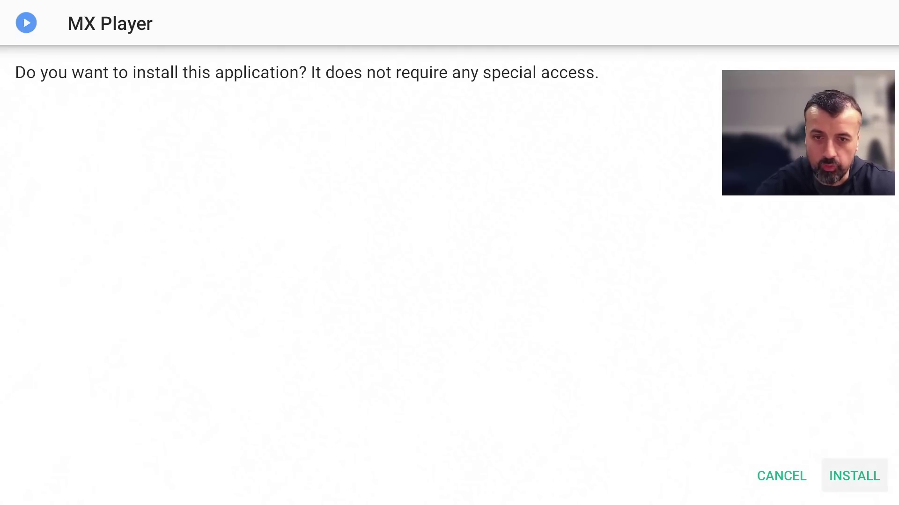
key("Return")
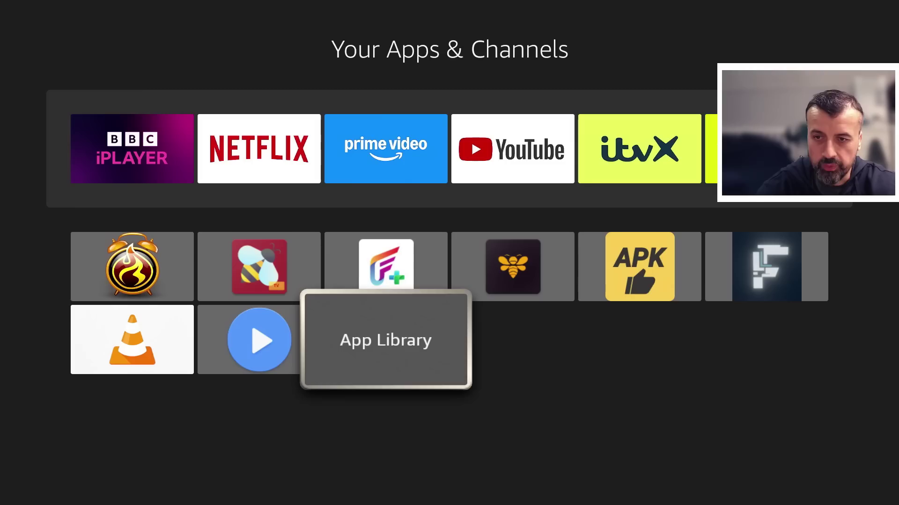
key("Left")
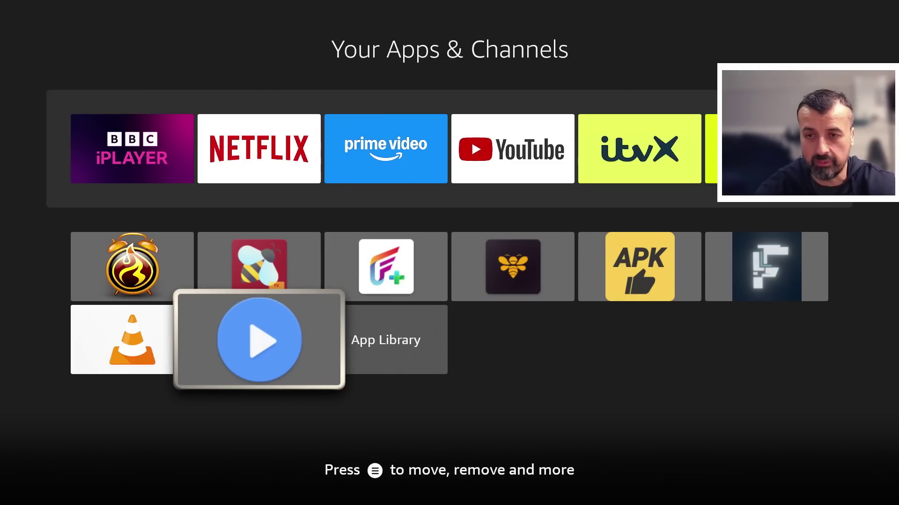
Reopen APKUpdater and show its installed apps list, starting with ABC and APKTime
key("Up")
key("Right")
key("Right")
key("Right")
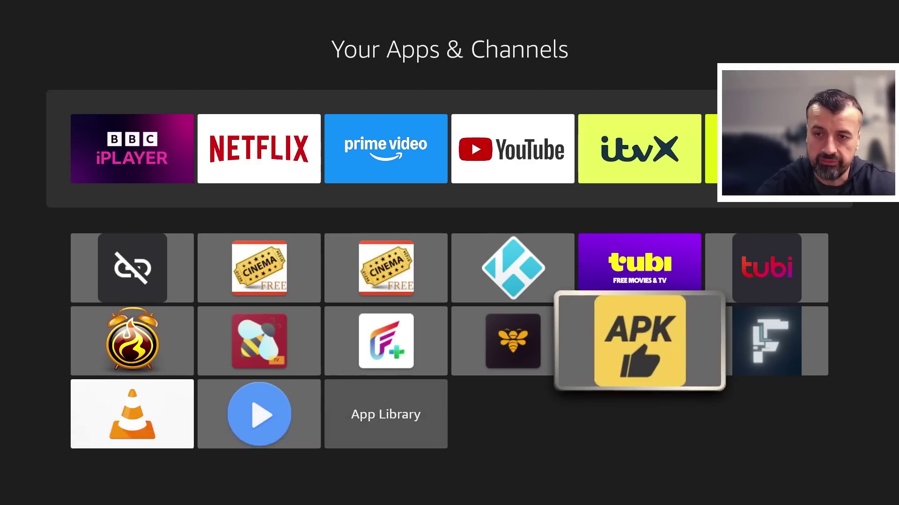
key("Return")
key("Down")
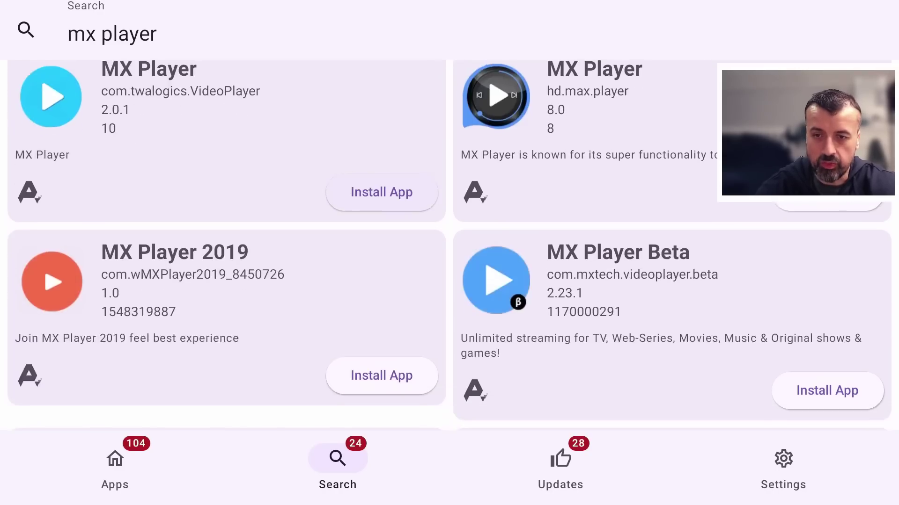
key("Down")
scroll(450, 245, "down", 1)
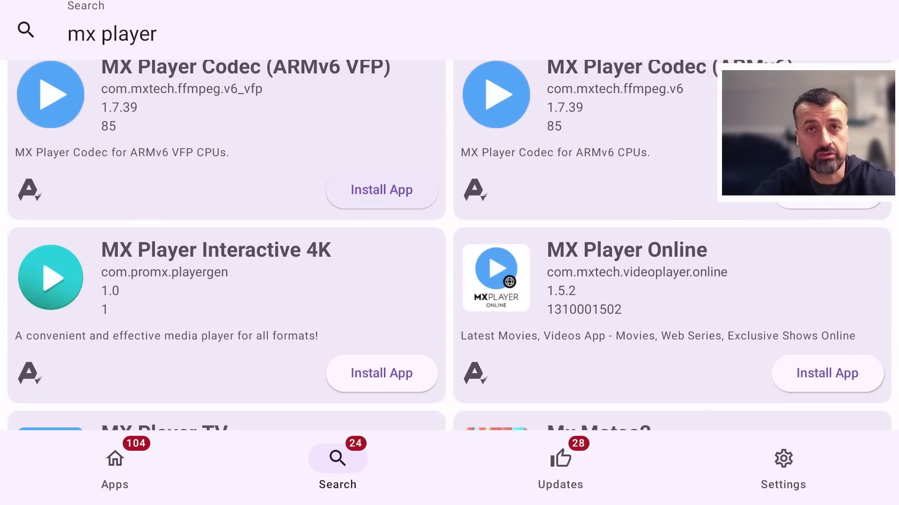
scroll(450, 245, "down", 10)
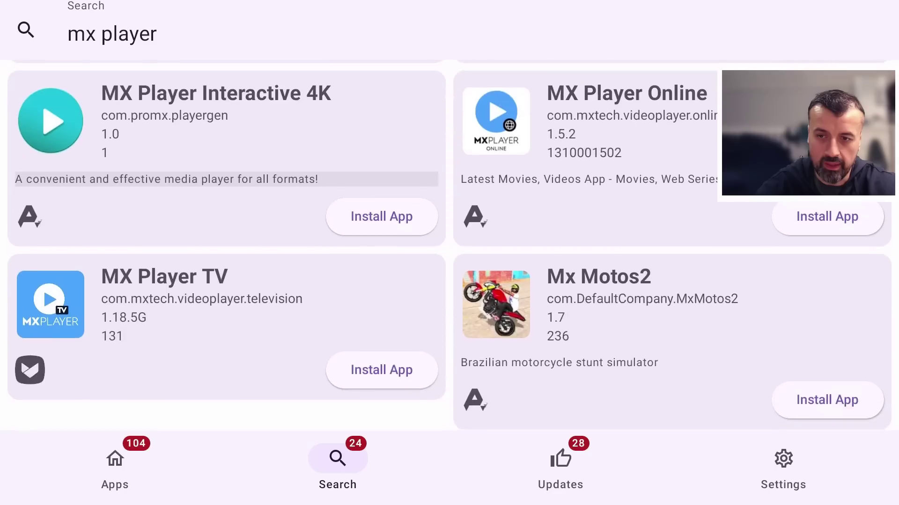
left_click(115, 461)
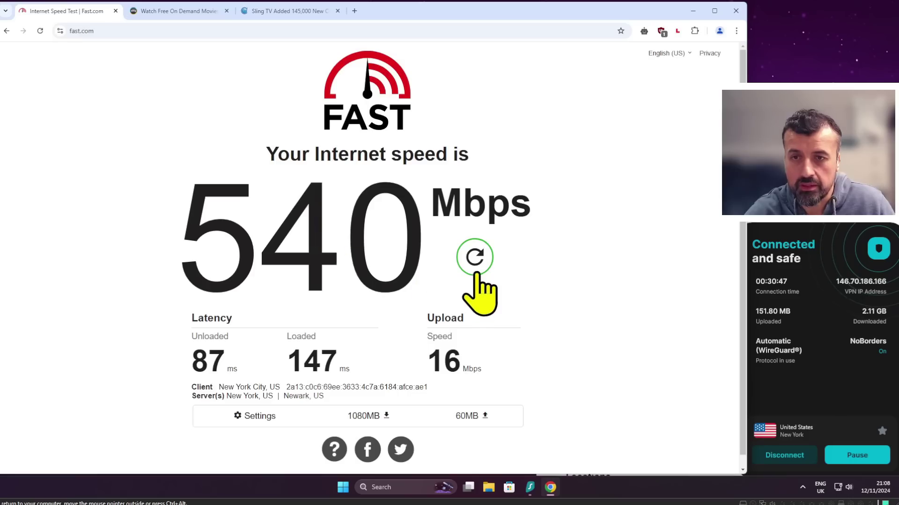
Rerun the fast.com speed test, then highlight and clear Surfshark's '3200+ servers' text
left_click(477, 270)
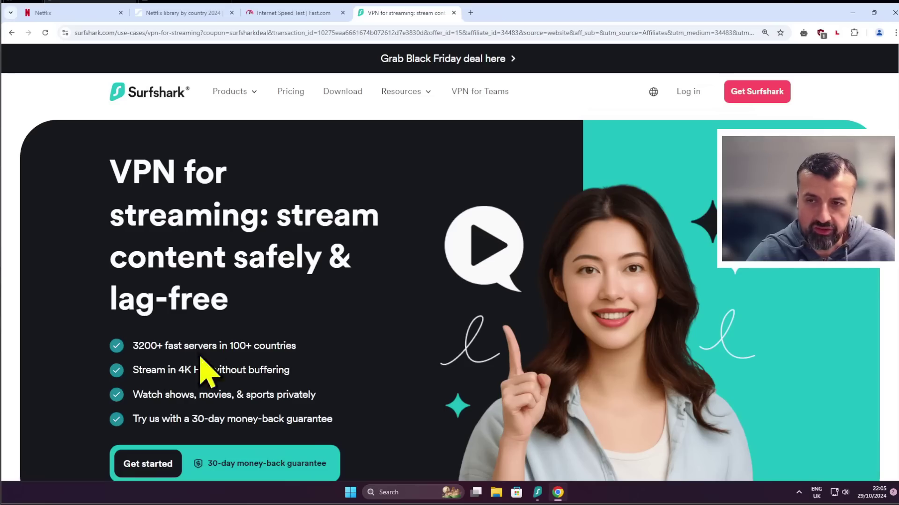
left_click_drag(133, 346, 167, 346)
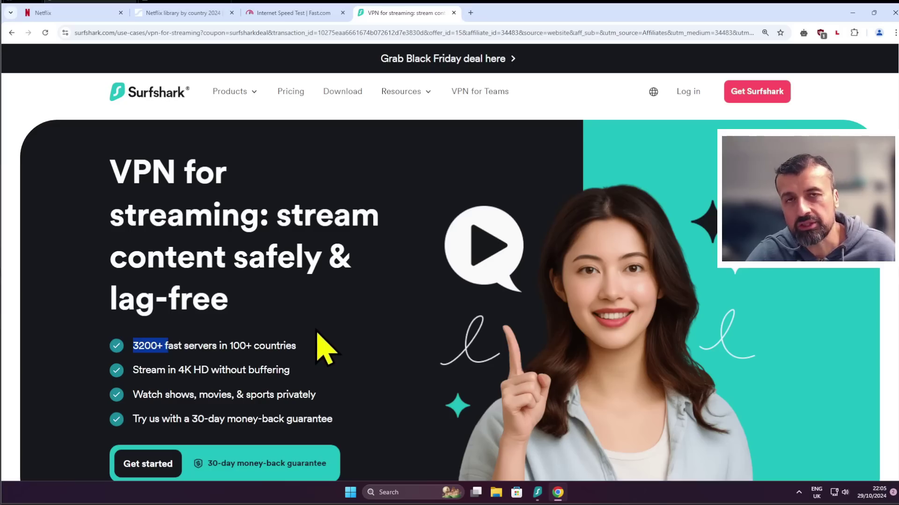
left_click(233, 342)
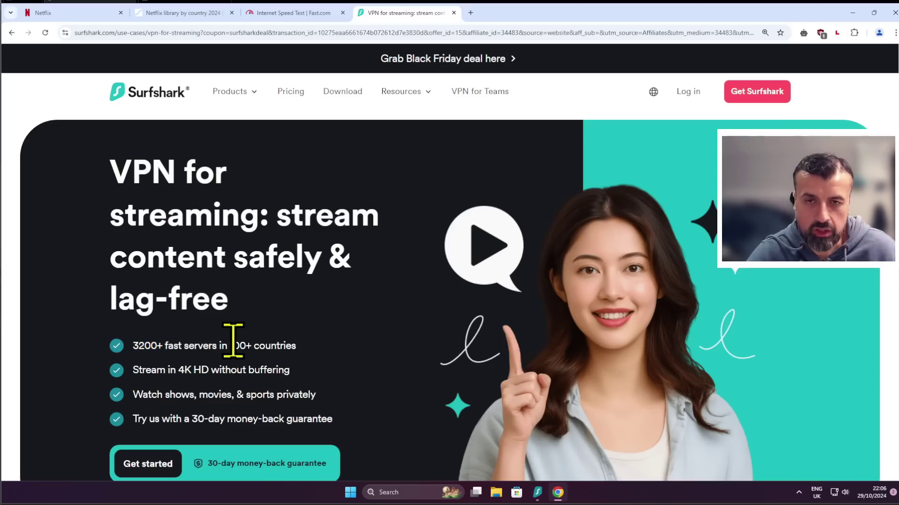